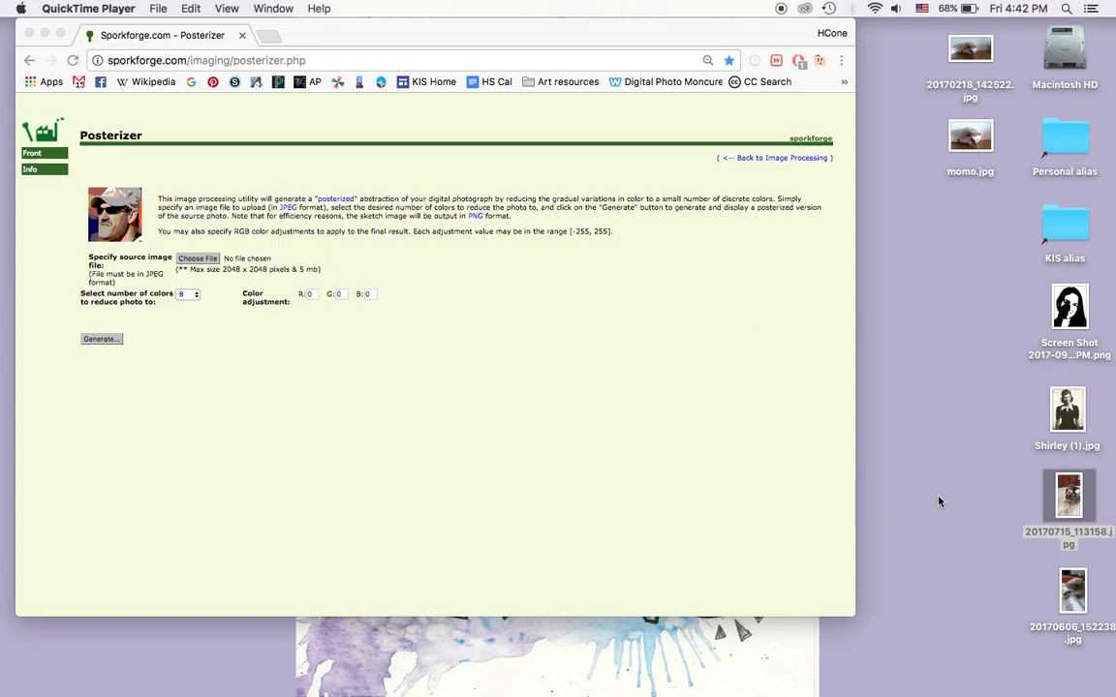
Open 20170715_113158.jpg and make an untitled duplicate of it, leaving the copy unnamed
double_click(1072, 489)
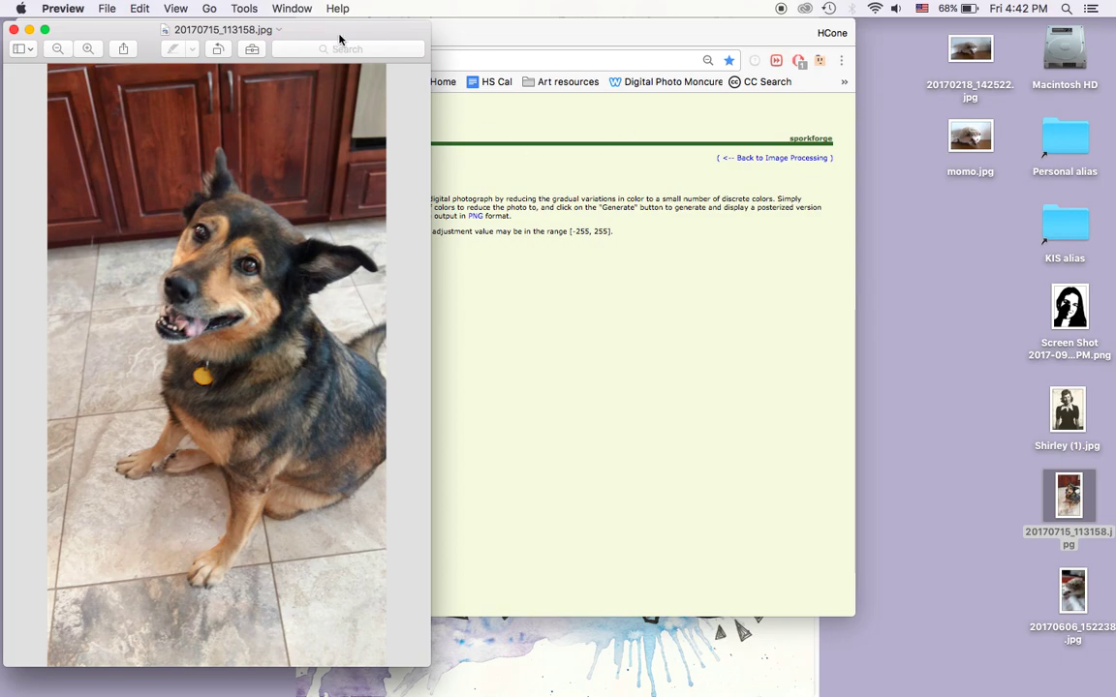
drag(329, 35, 451, 7)
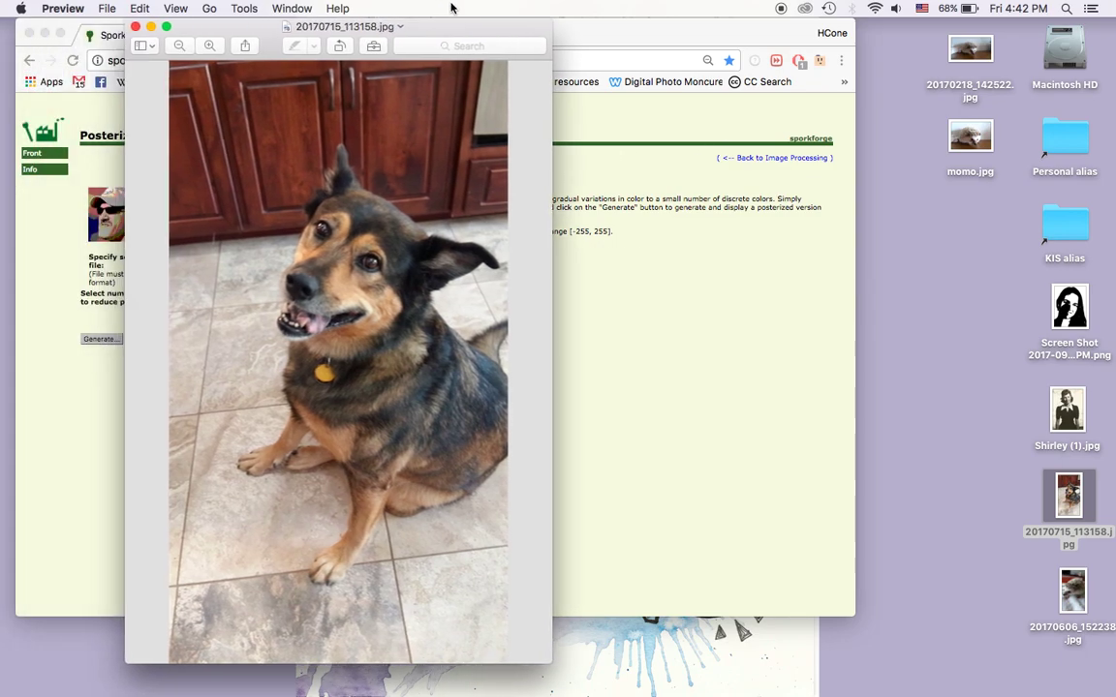
click(107, 9)
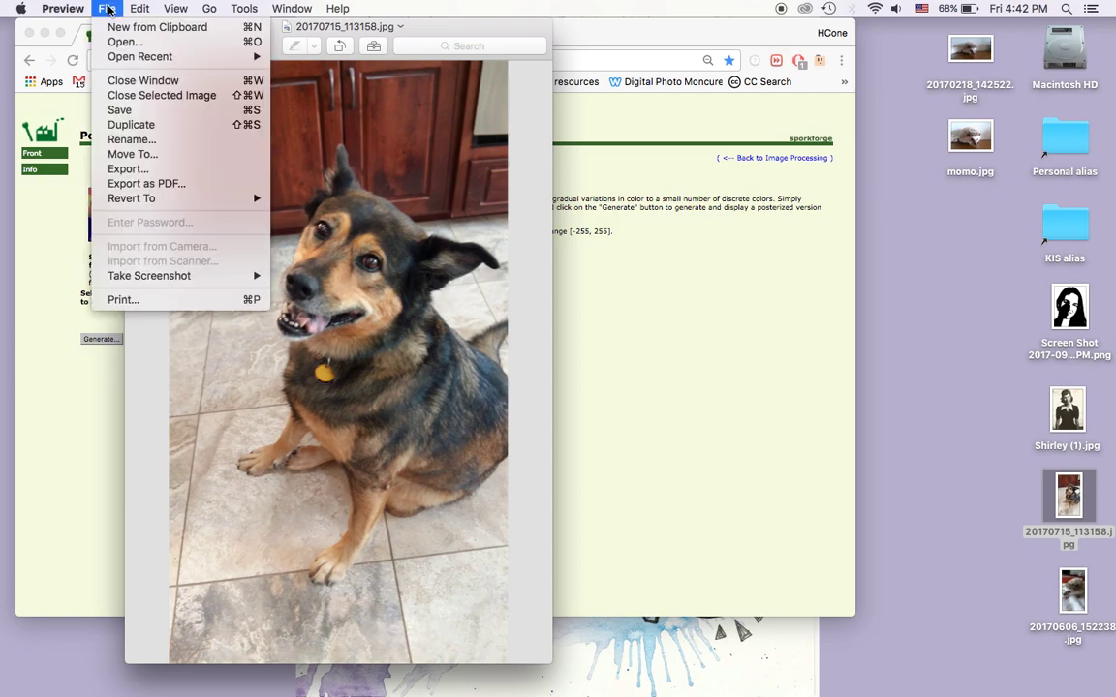
click(132, 125)
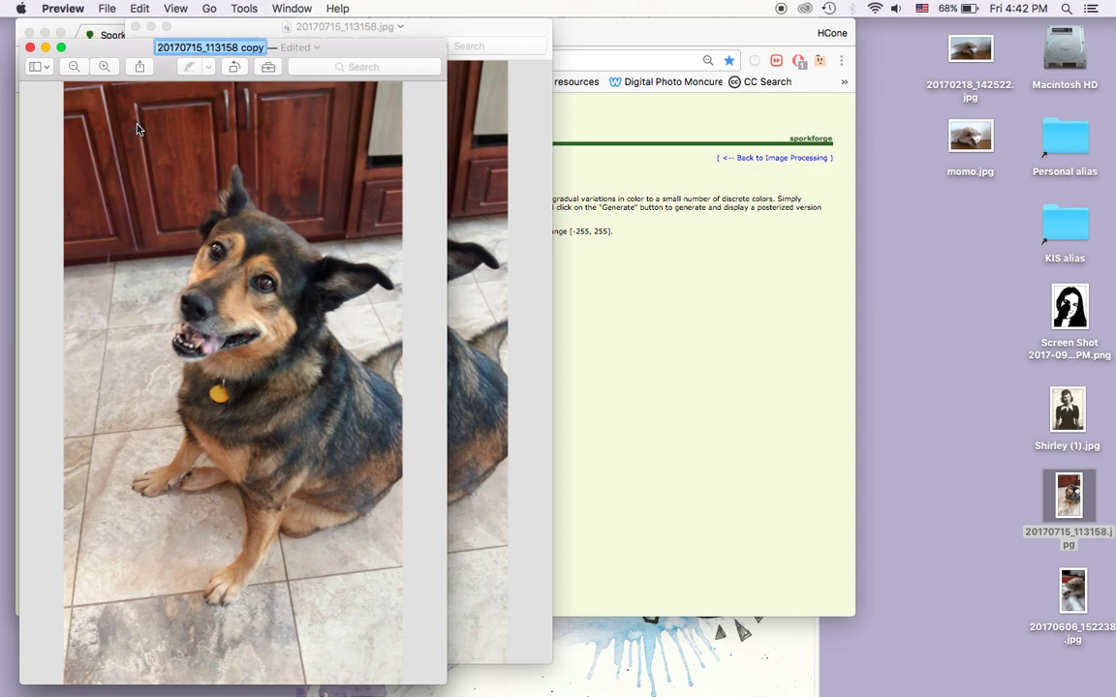
text(Maggie)
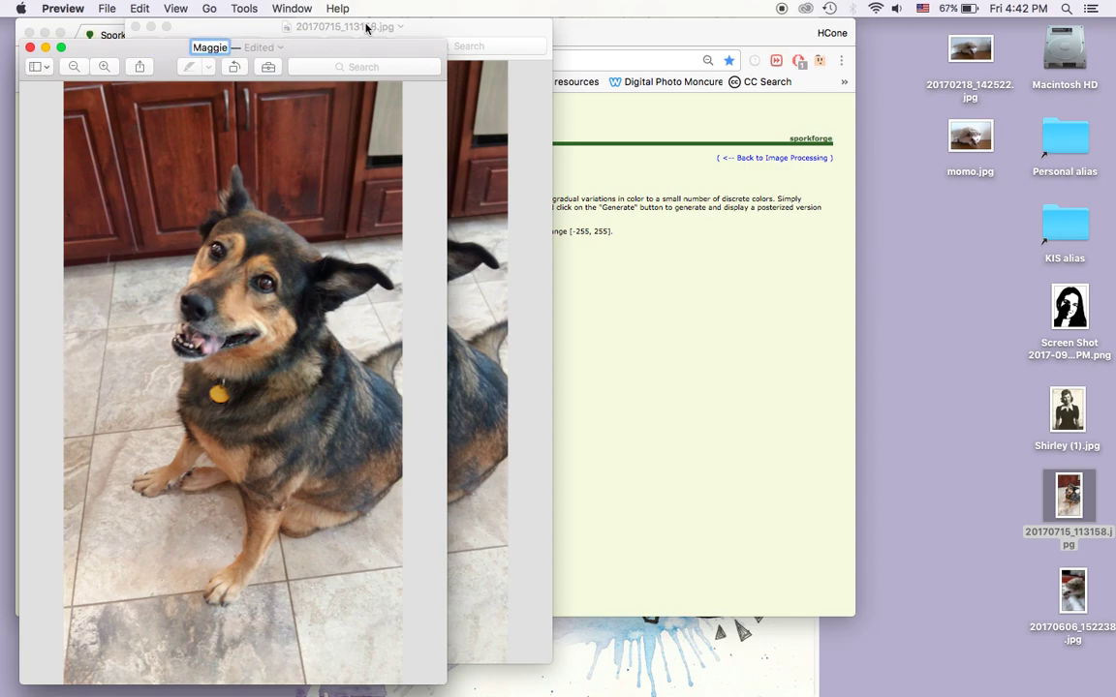
key(Escape)
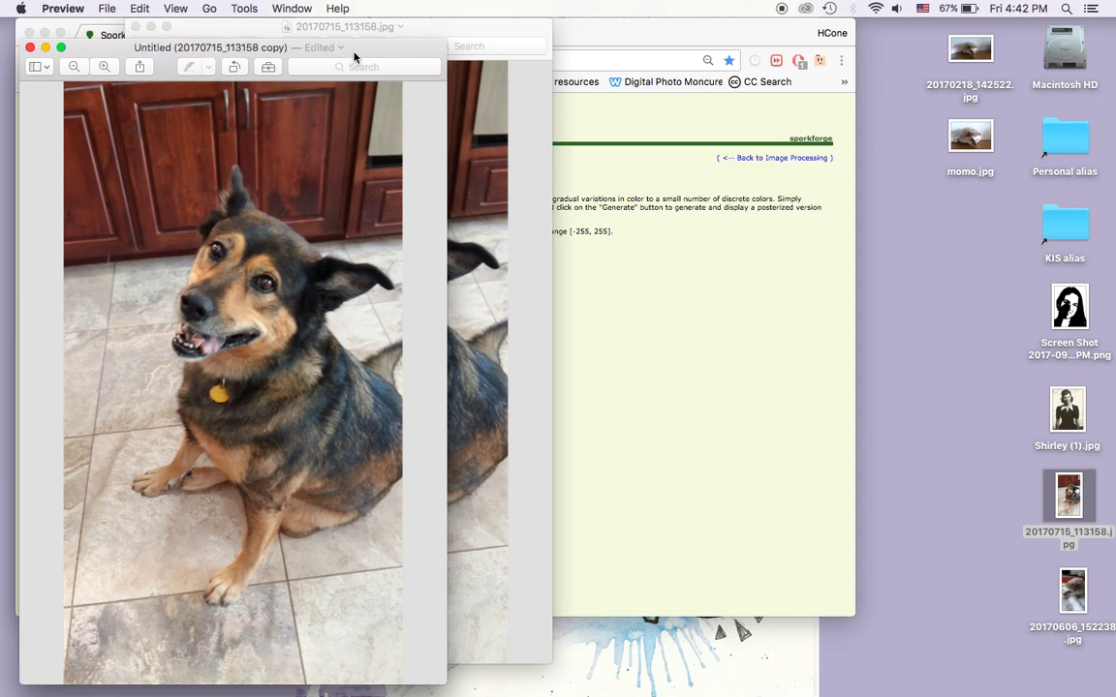
Close the original photo's window so only the untitled duplicate remains
click(138, 29)
drag(370, 51, 417, 16)
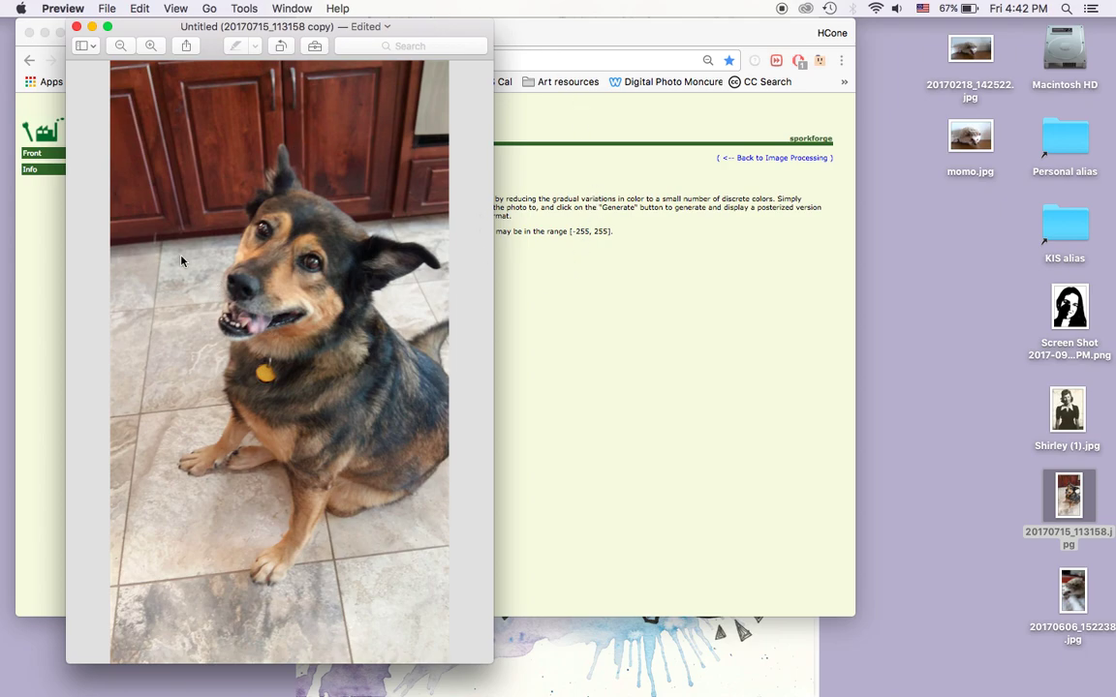
click(208, 129)
Crop the duplicate to a rectangle around the dog's head and chest, dropping most of the floor
drag(208, 129, 446, 456)
drag(390, 396, 389, 393)
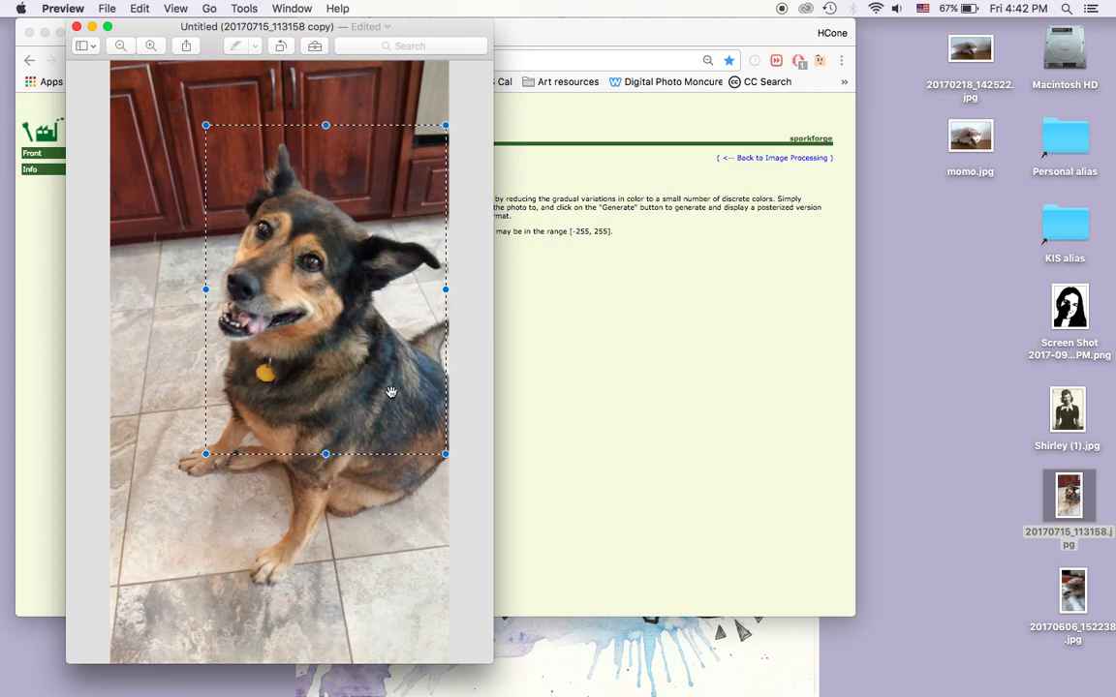
click(232, 9)
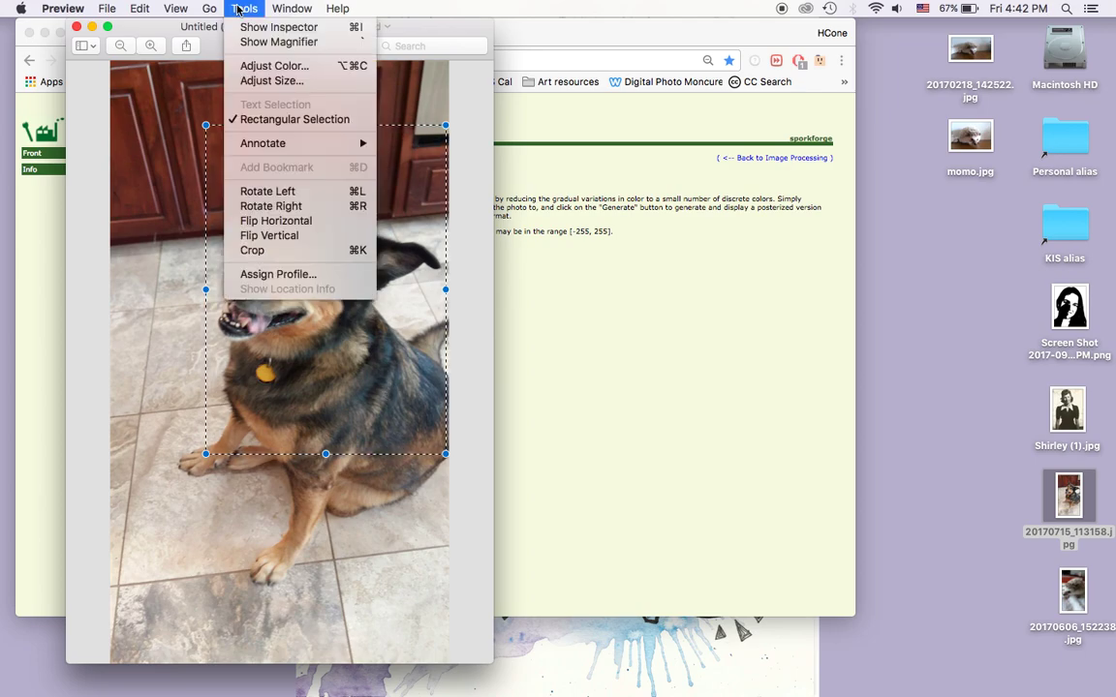
click(268, 252)
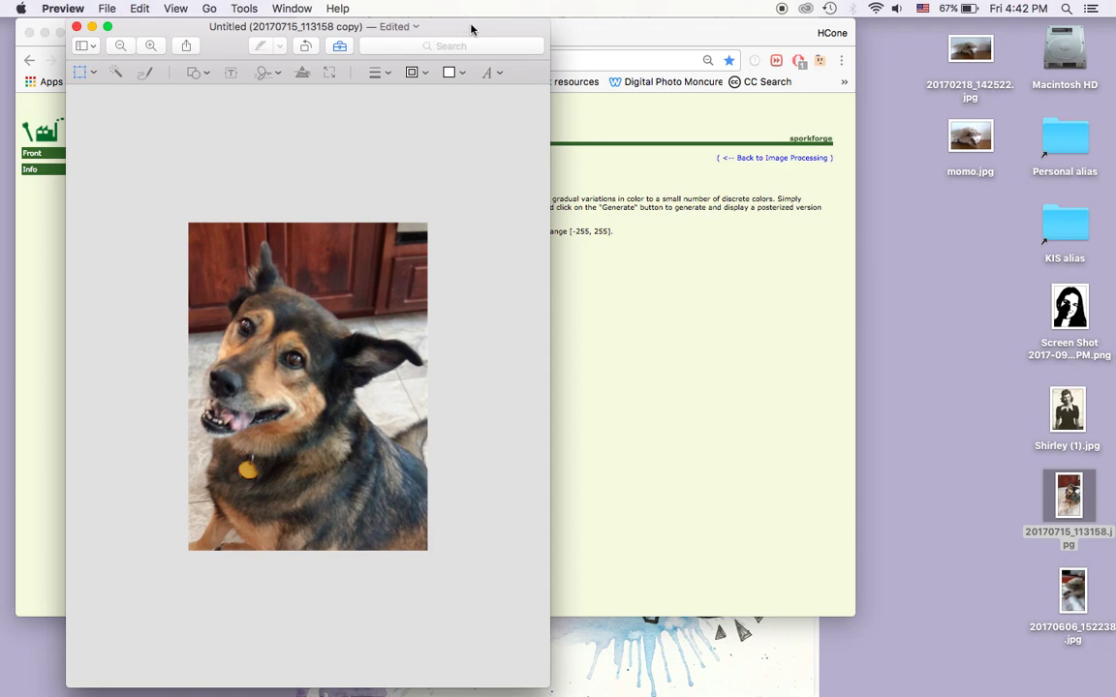
drag(472, 29, 826, 6)
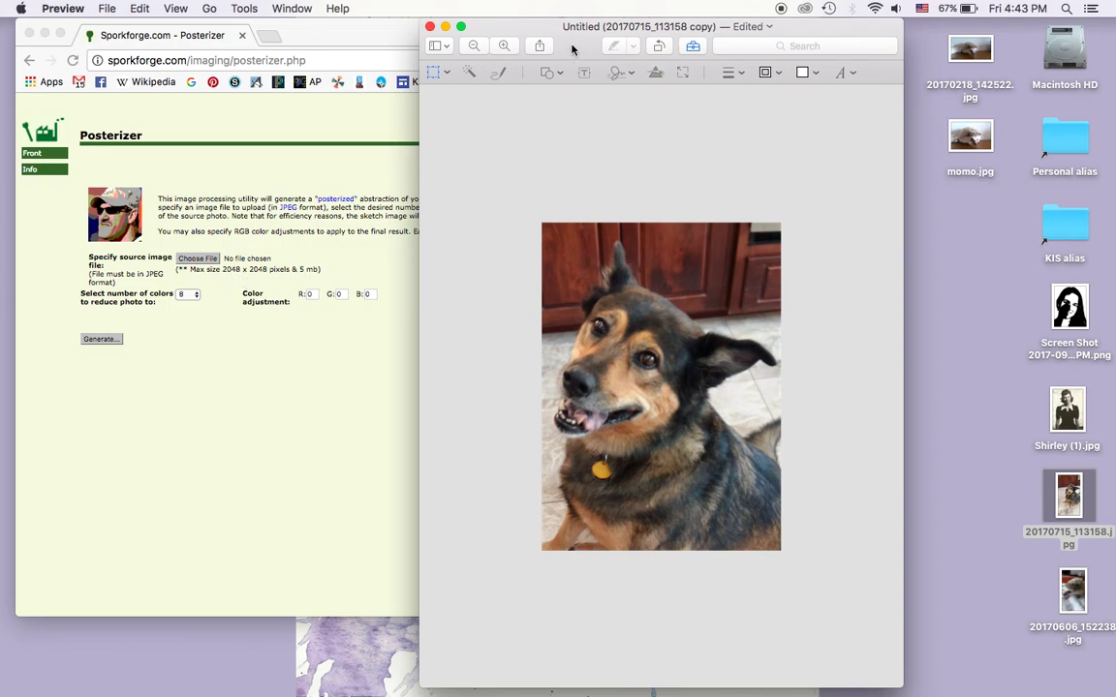
drag(513, 39, 351, 38)
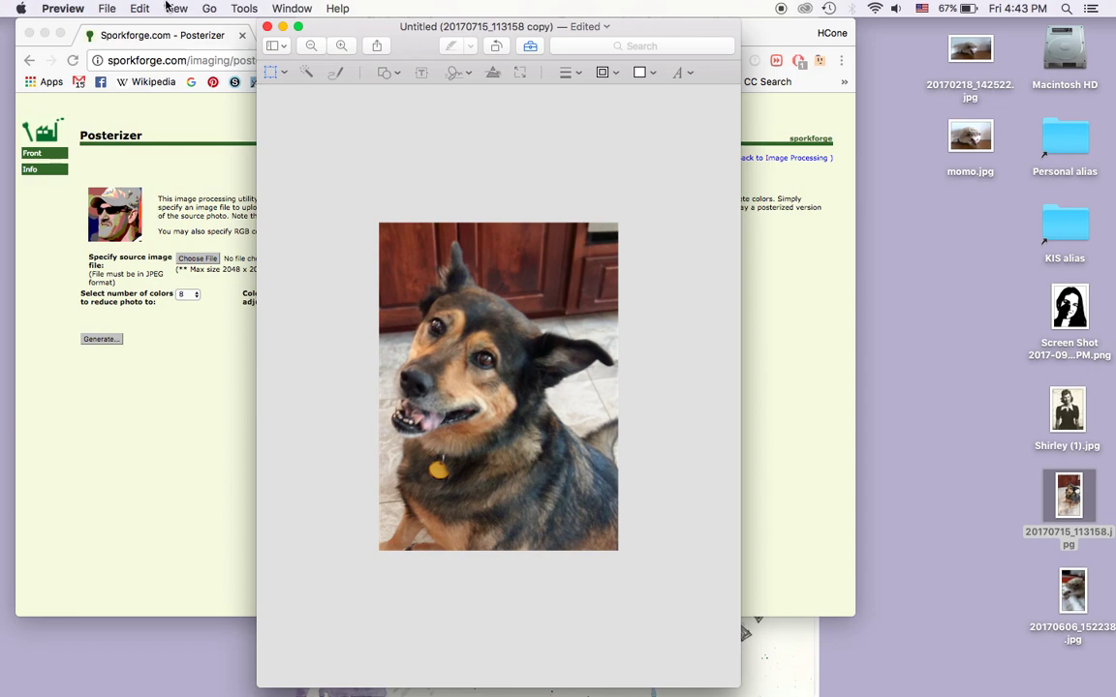
Resize the cropped photo to 1493 × 2048 pixels (height 2048) at 30 pixels per inch
click(235, 9)
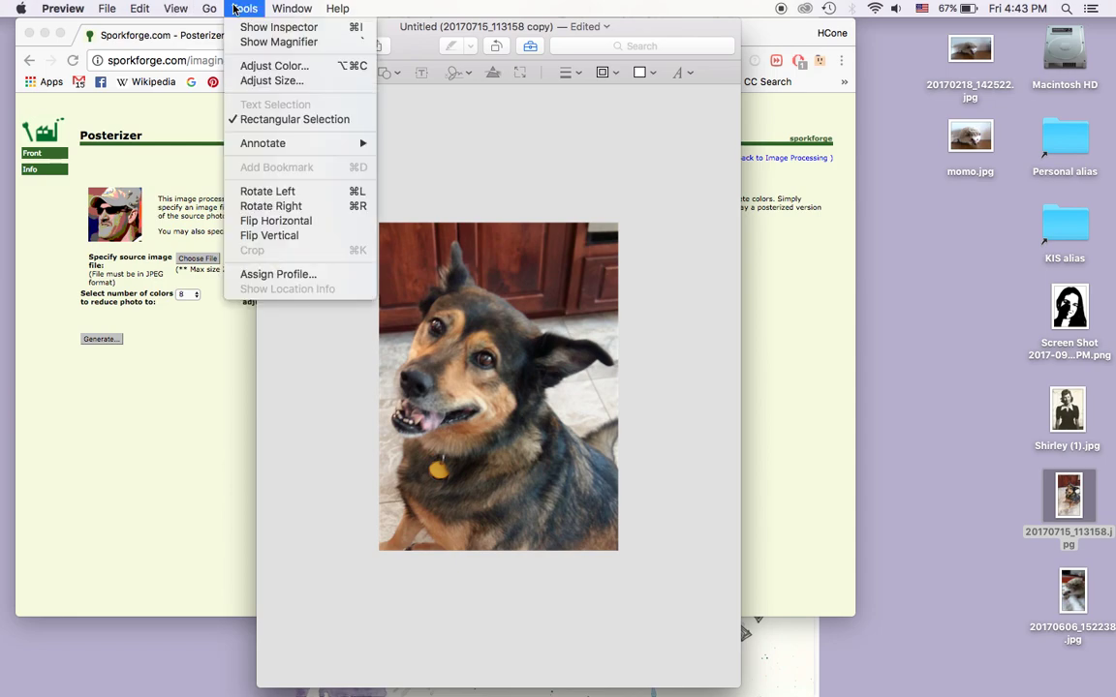
click(254, 82)
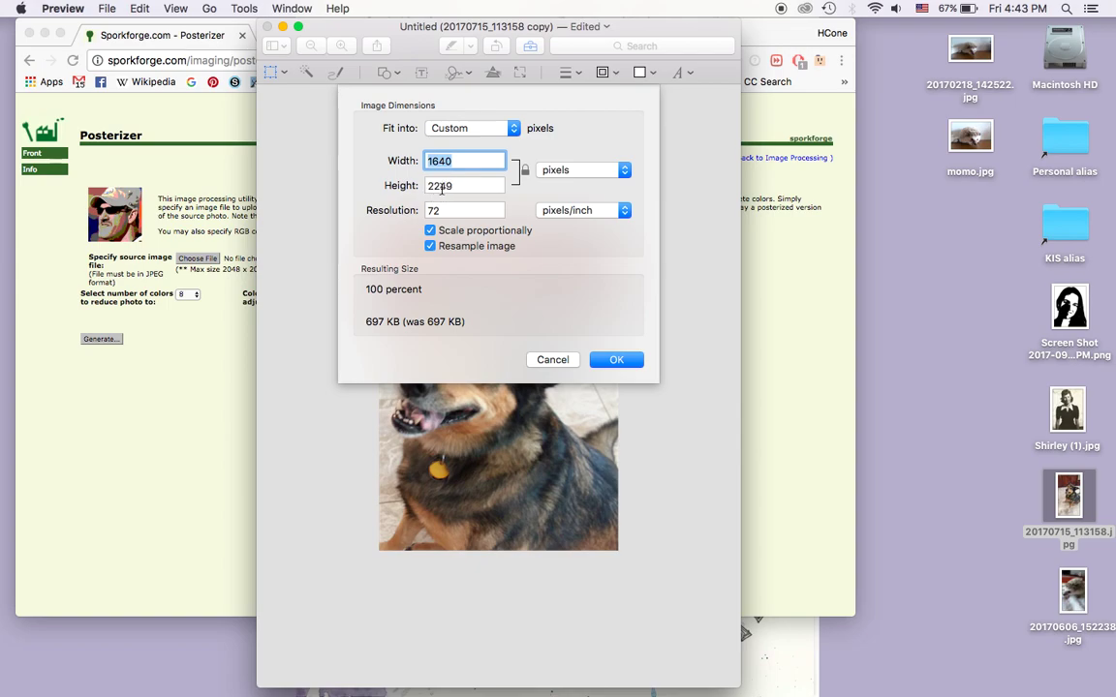
key(Tab)
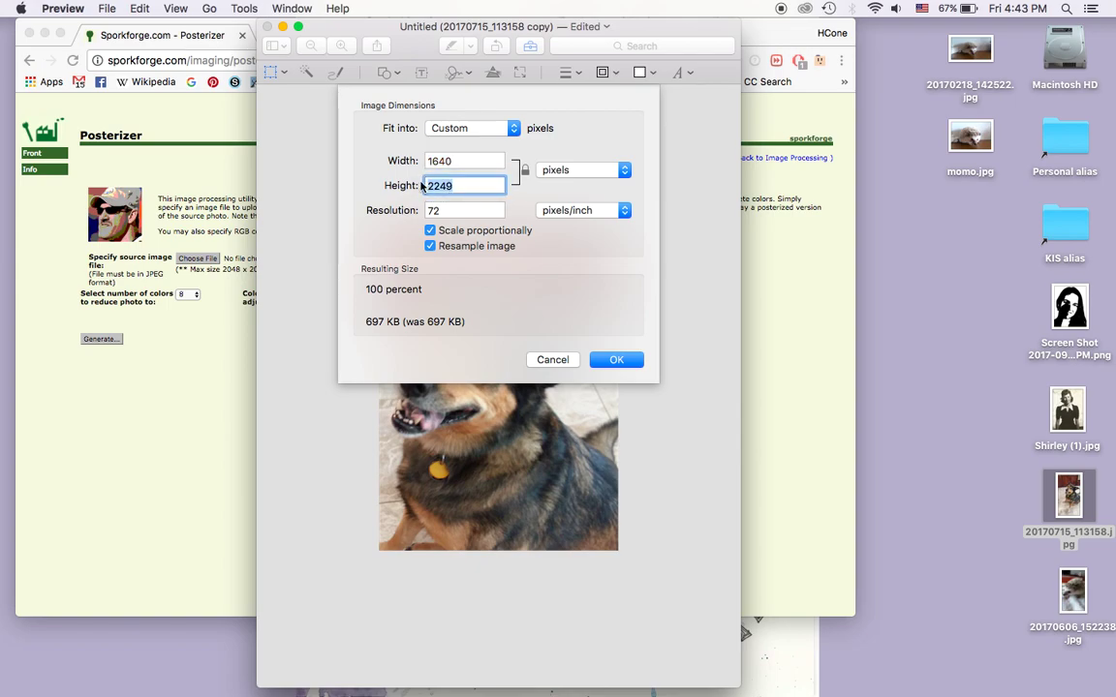
text(2048)
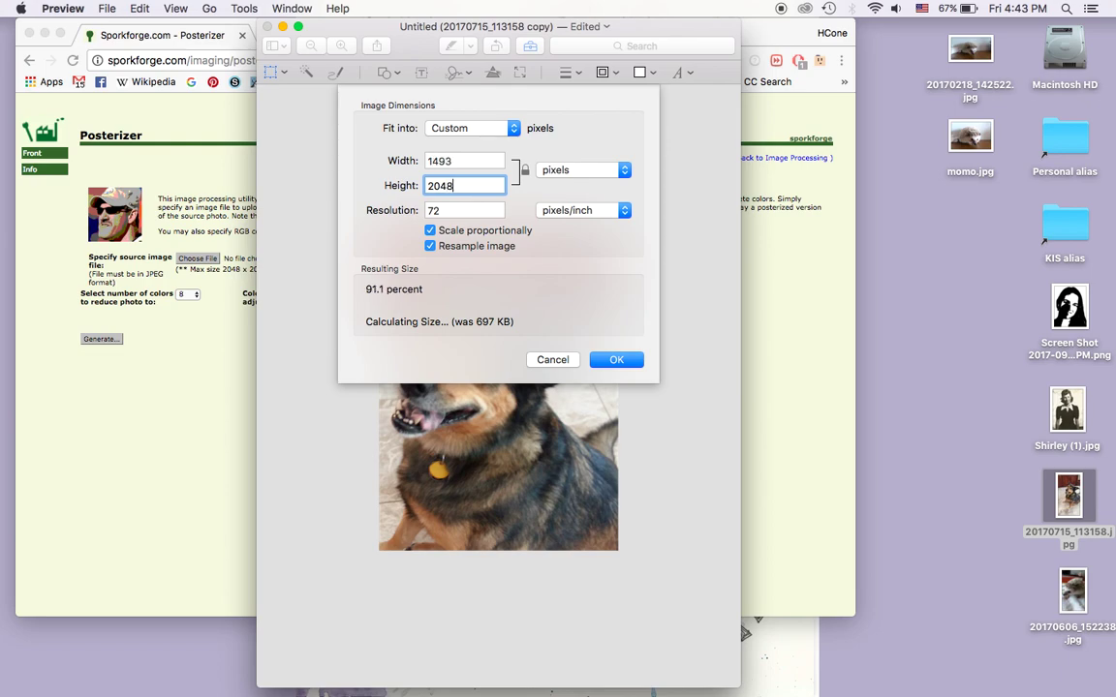
key(Tab)
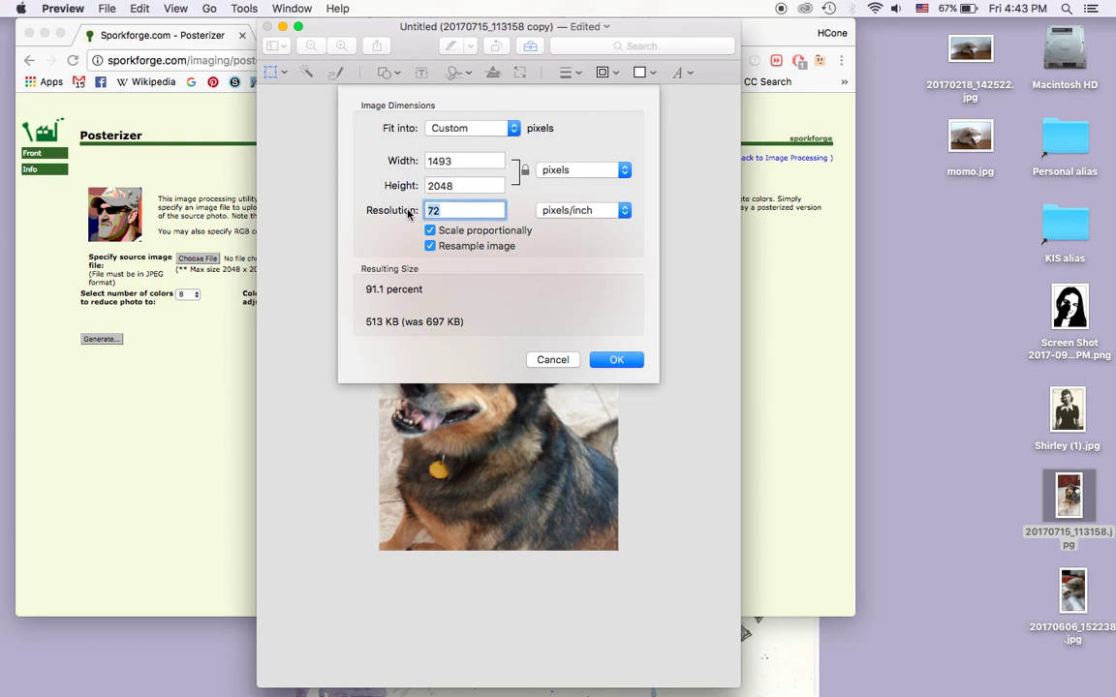
text(300)
click(625, 359)
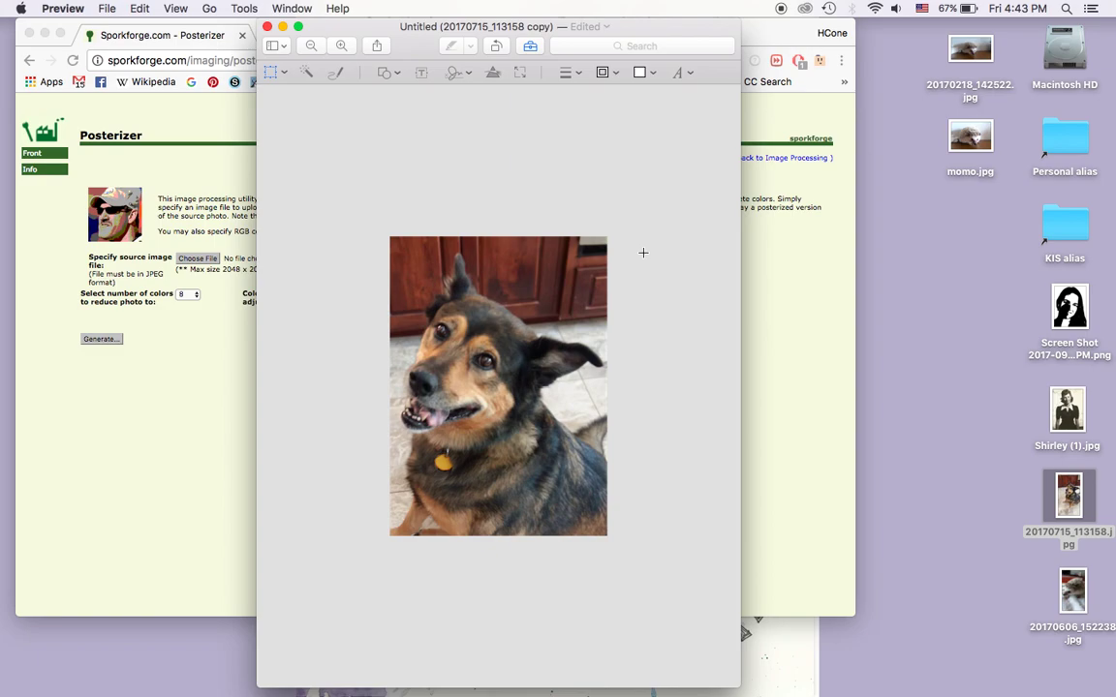
Save the resized photo to the Desktop as Maggie.jpg in JPEG format
click(109, 8)
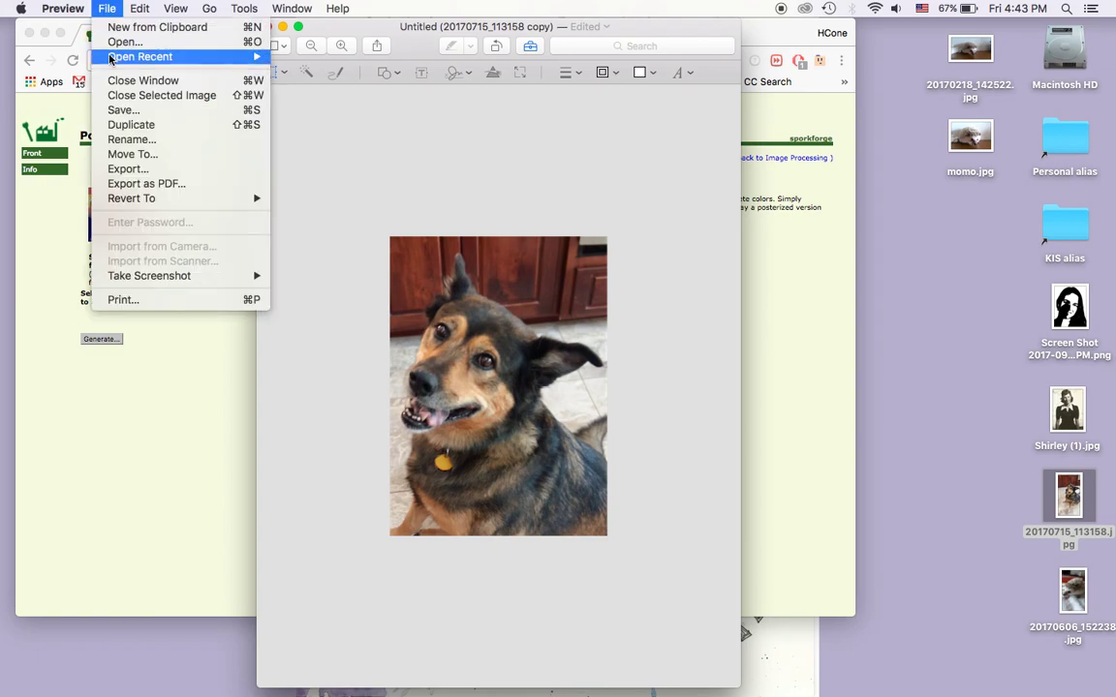
click(128, 113)
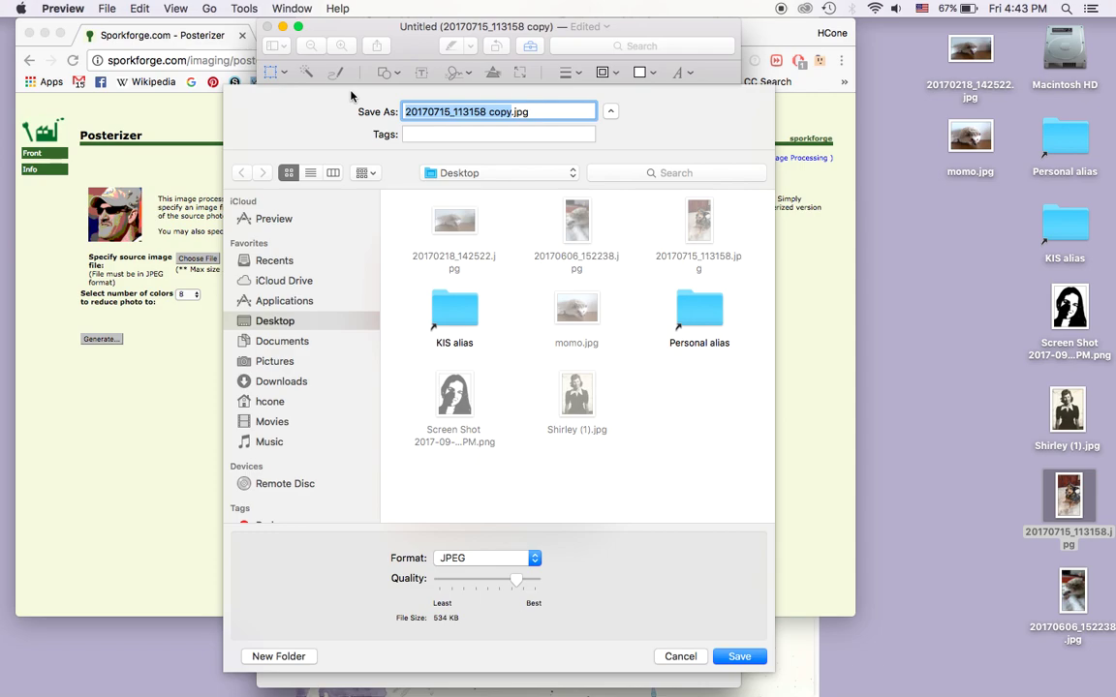
text(Maggie)
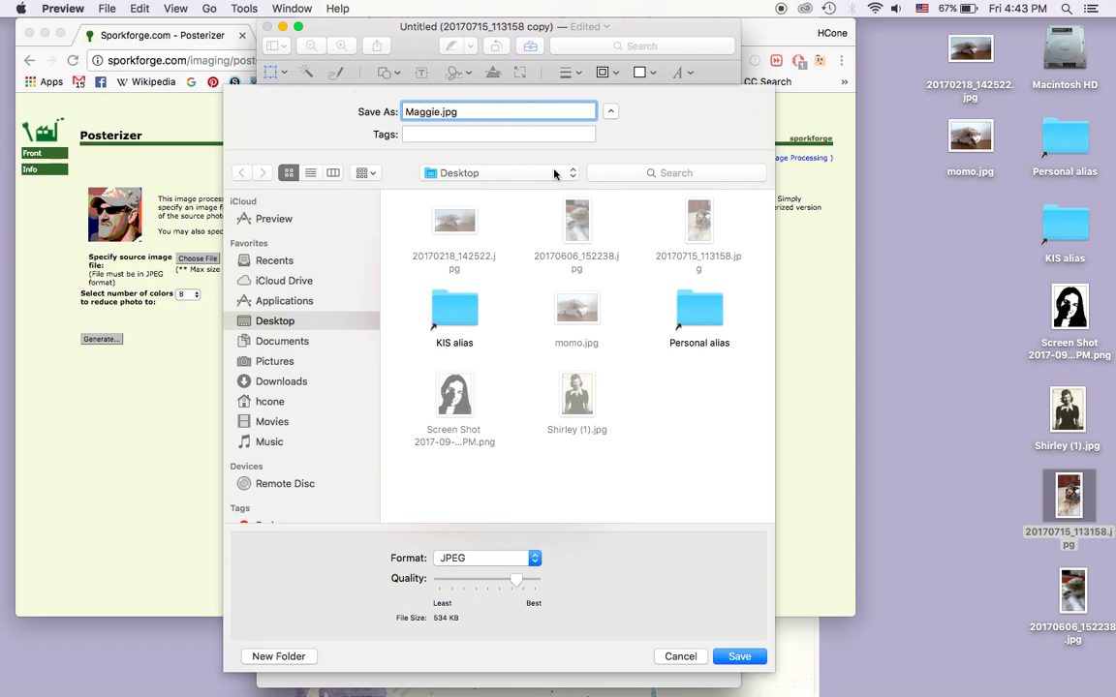
click(740, 657)
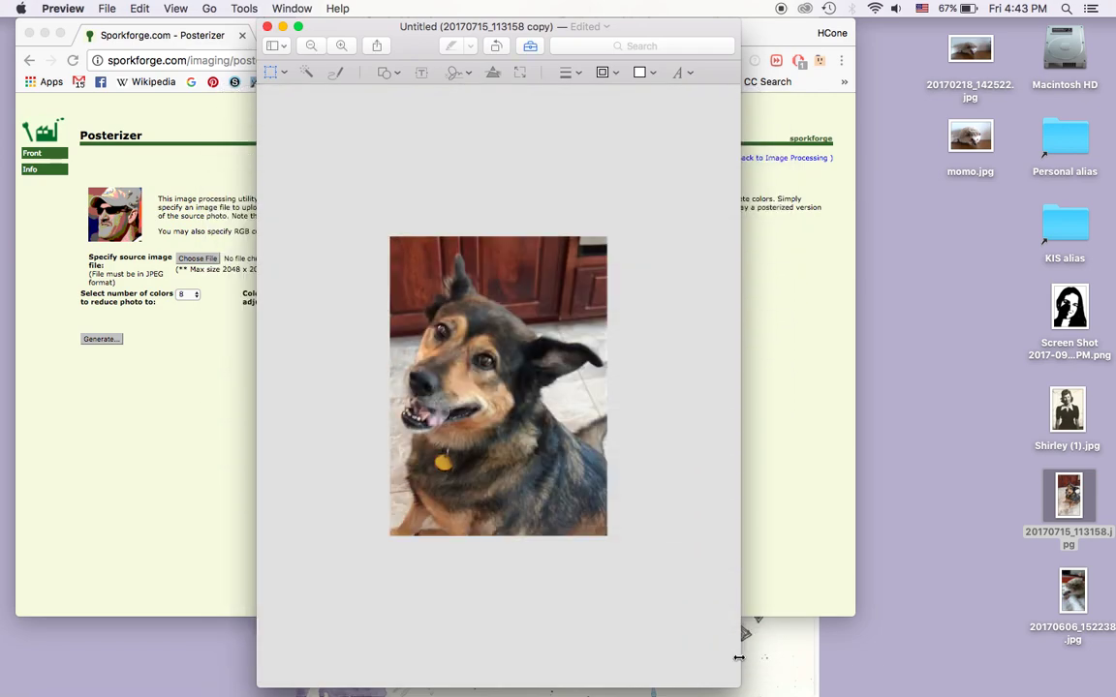
click(186, 469)
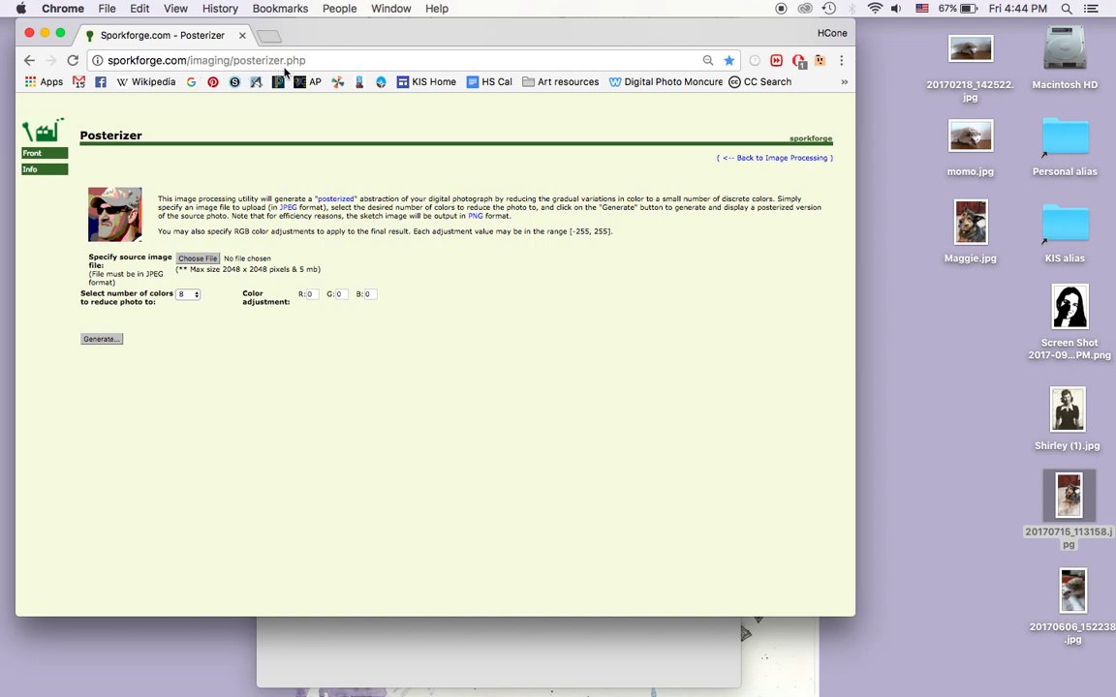
Upload Maggie.jpg as the source, set the number of colours to 2, and generate the poster
click(197, 259)
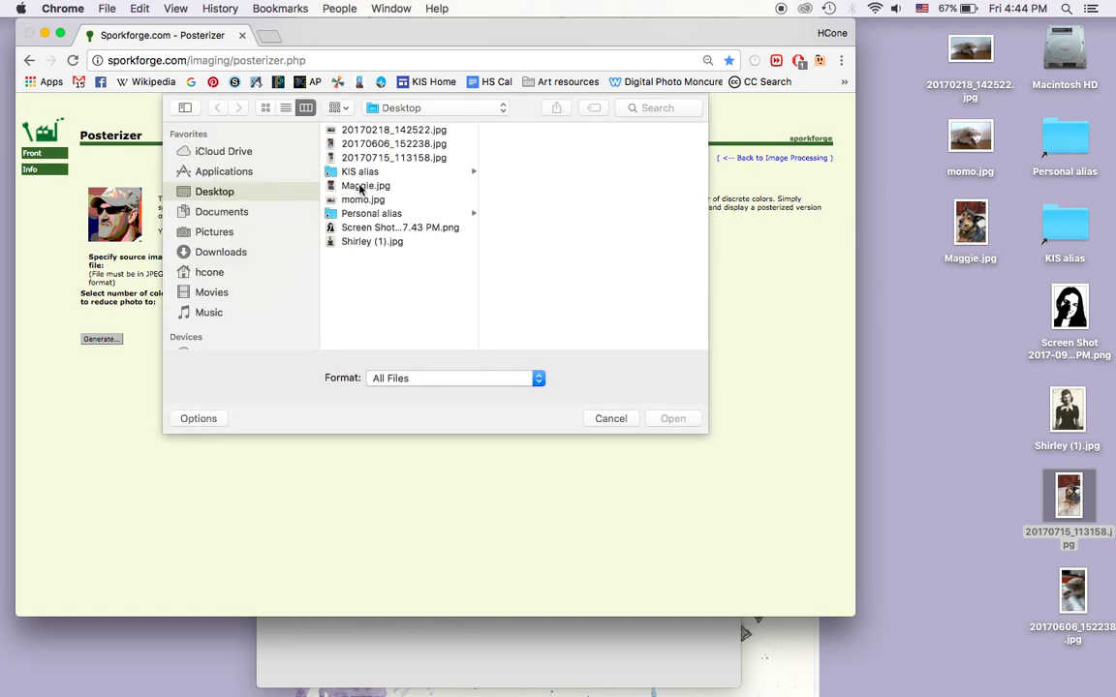
click(364, 186)
click(673, 419)
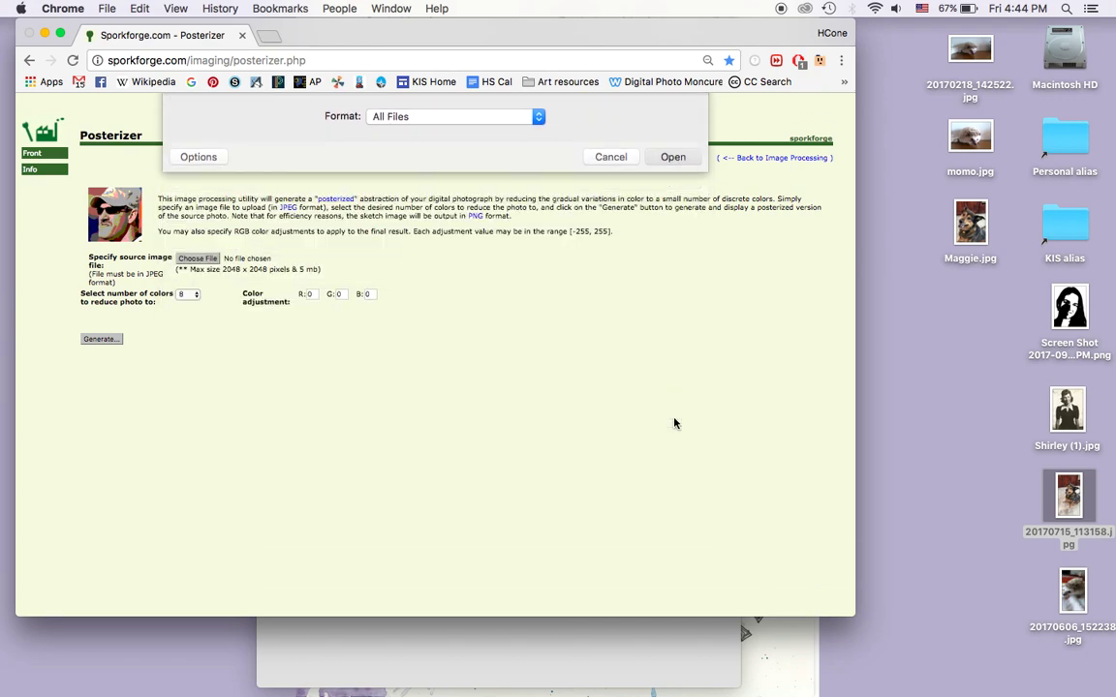
click(185, 297)
click(187, 286)
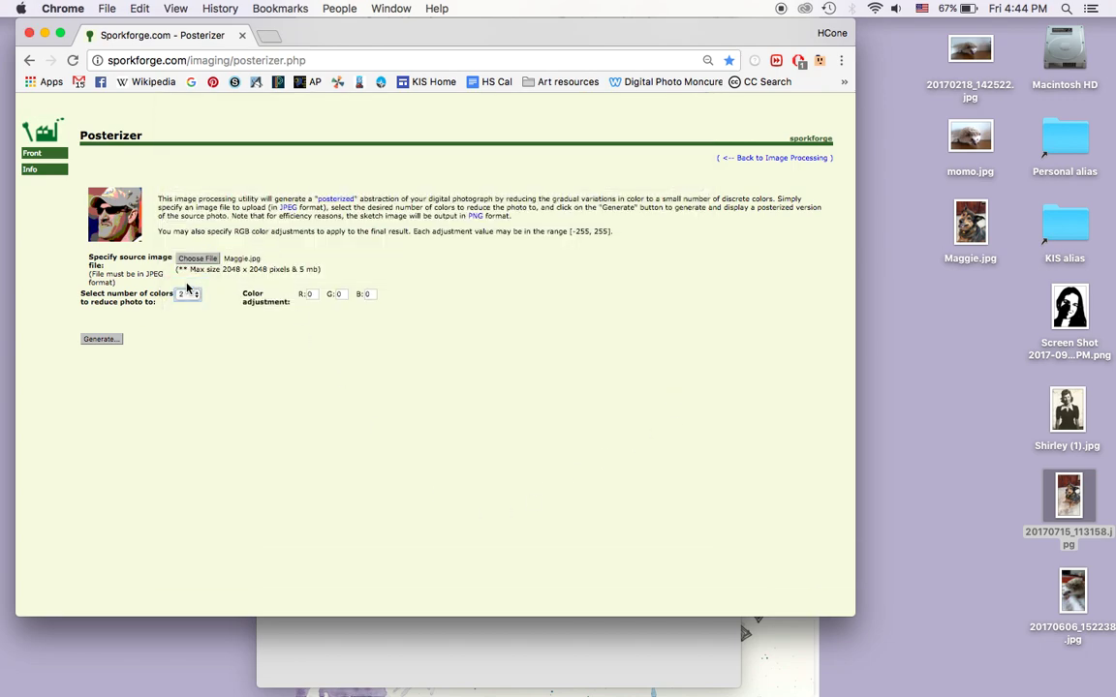
click(103, 340)
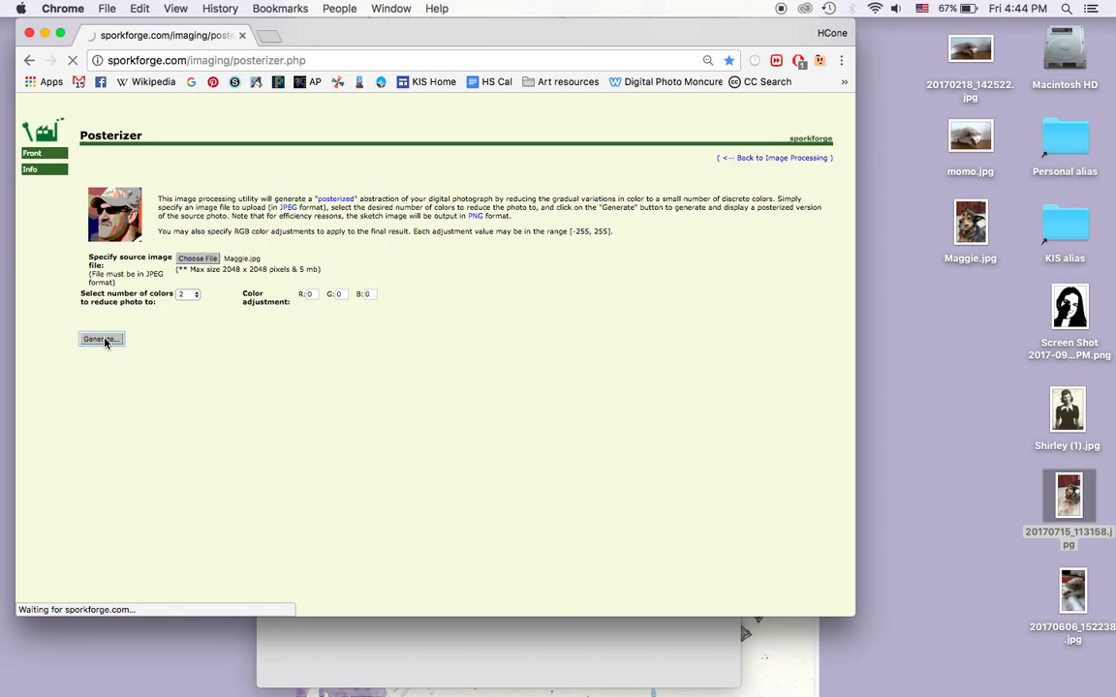
scroll(423, 280, down, 10)
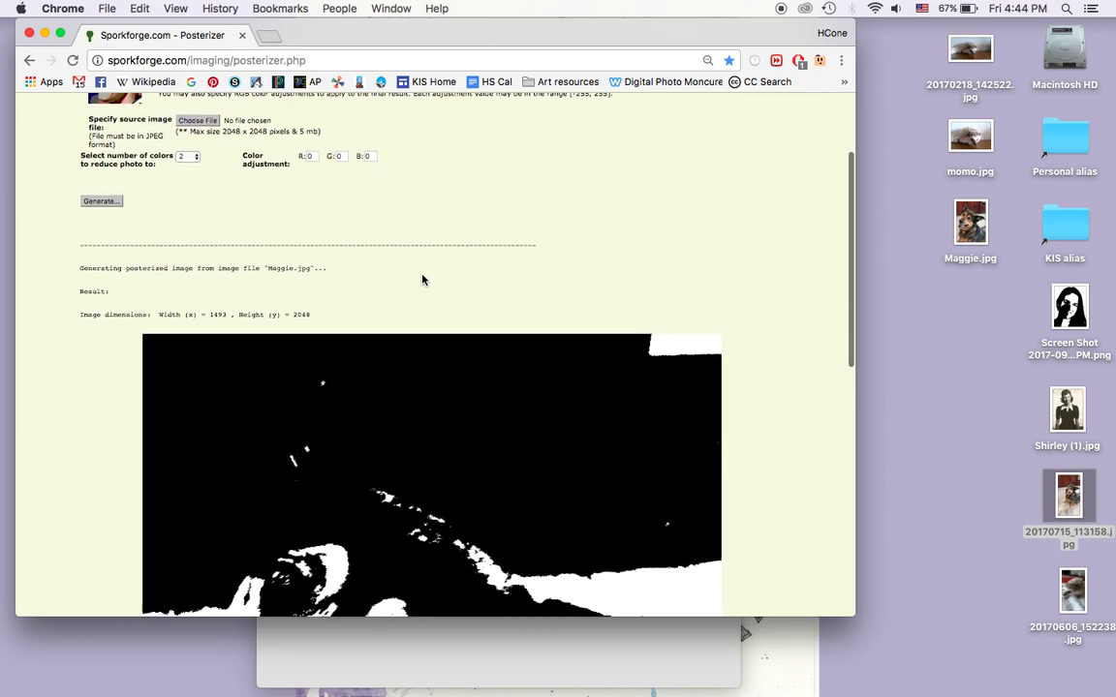
scroll(611, 294, down, 1)
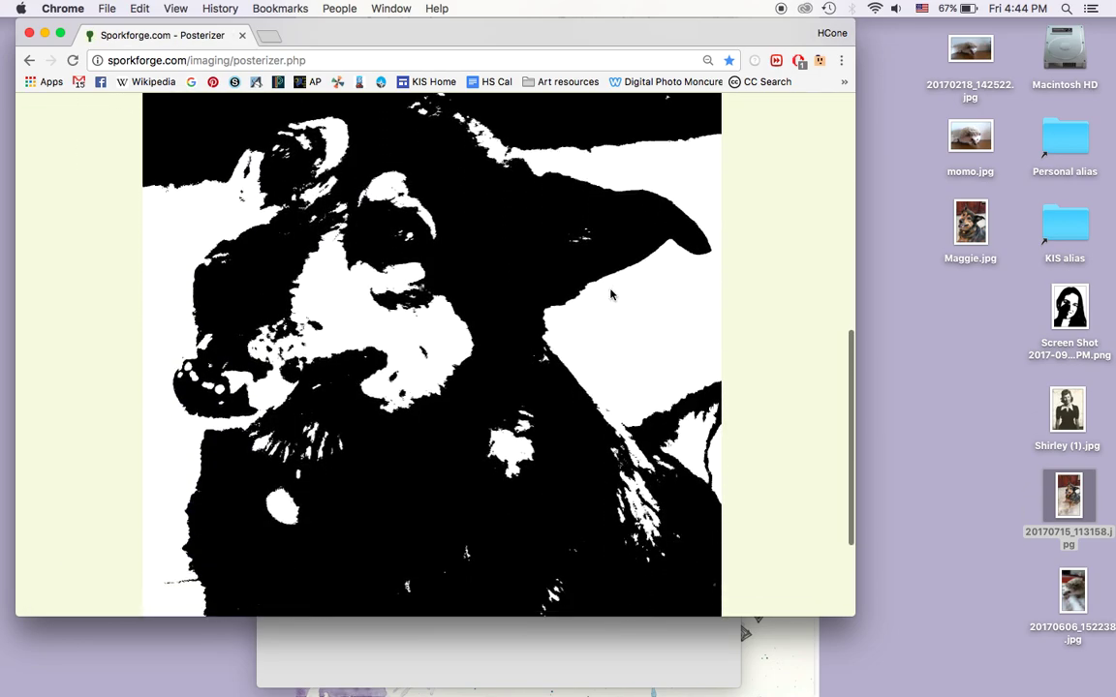
scroll(611, 294, up, 2)
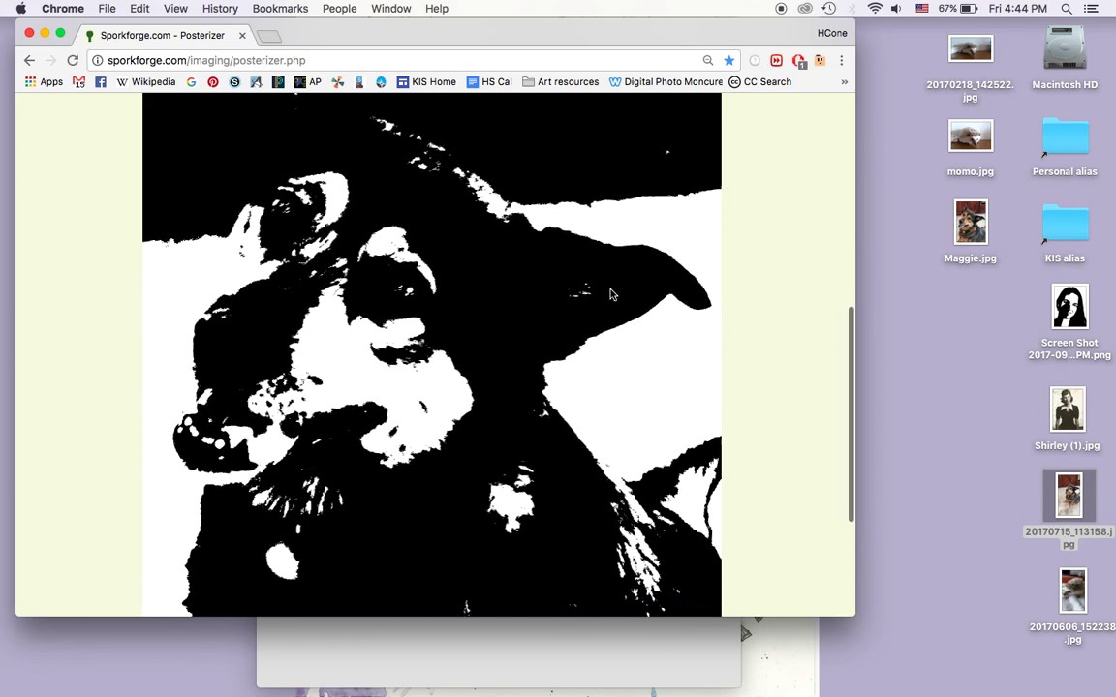
scroll(611, 294, down, 1)
scroll(611, 294, up, 2)
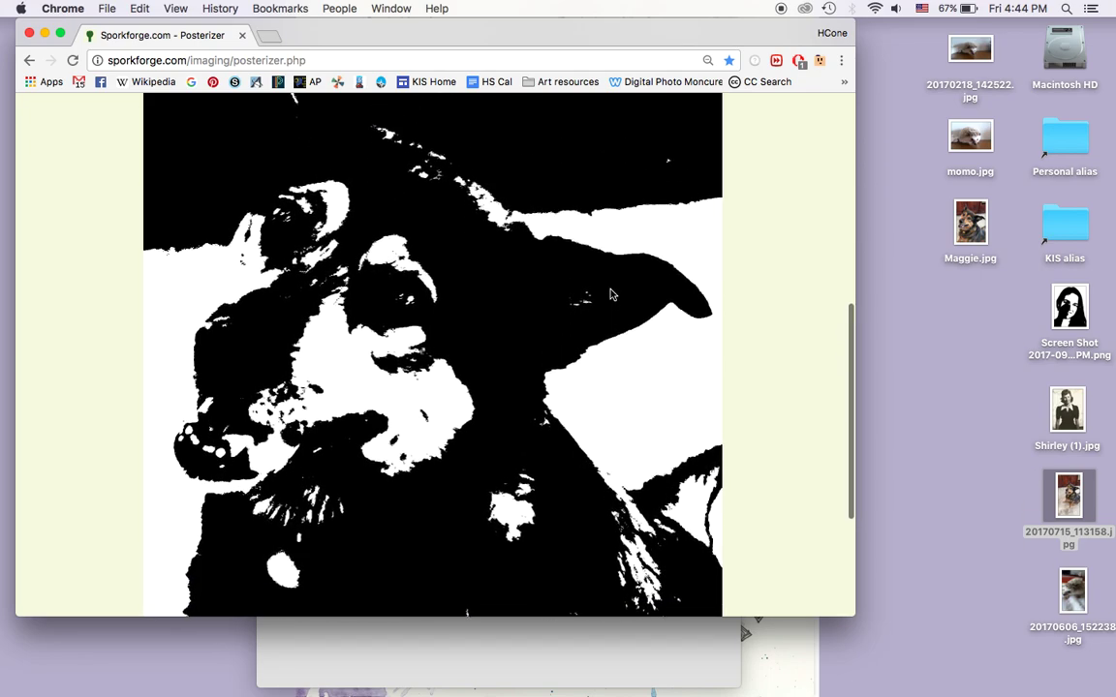
scroll(611, 295, up, 3)
scroll(581, 293, down, 3)
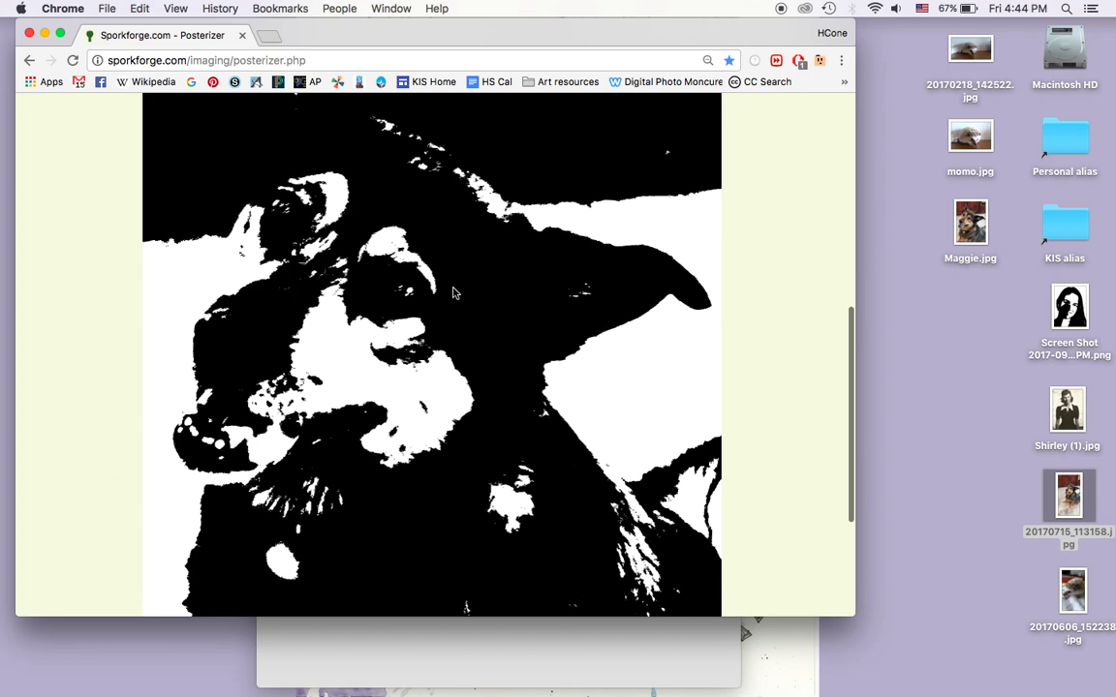
Brighten Maggie.jpg by raising its exposure in Adjust Color, then save it
double_click(978, 239)
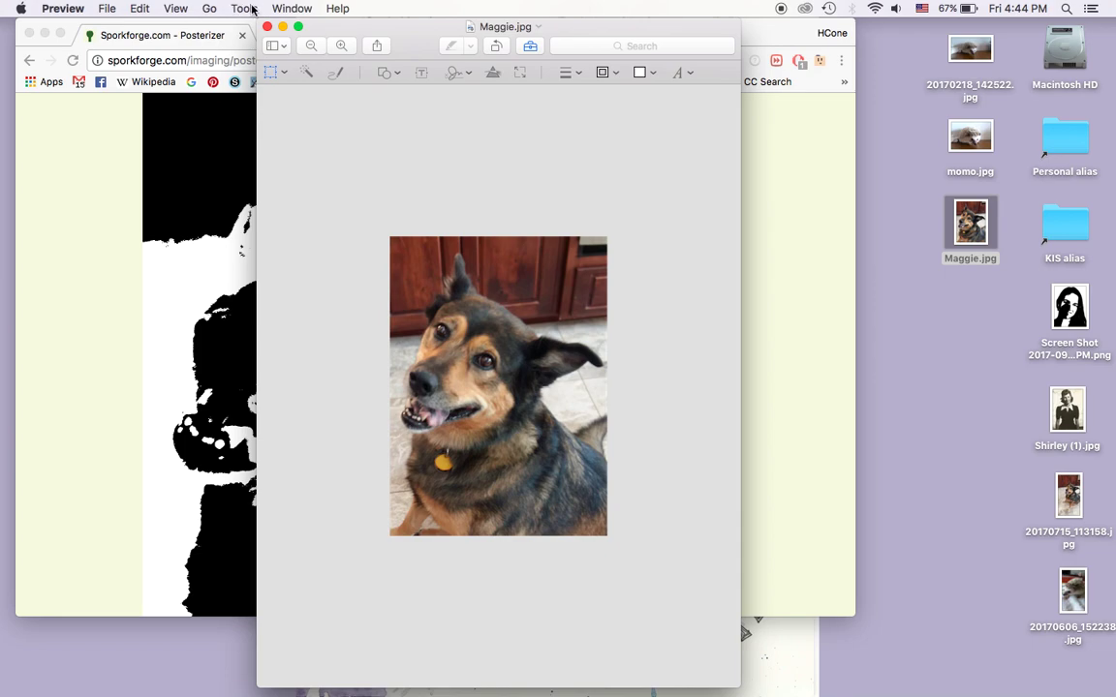
click(233, 8)
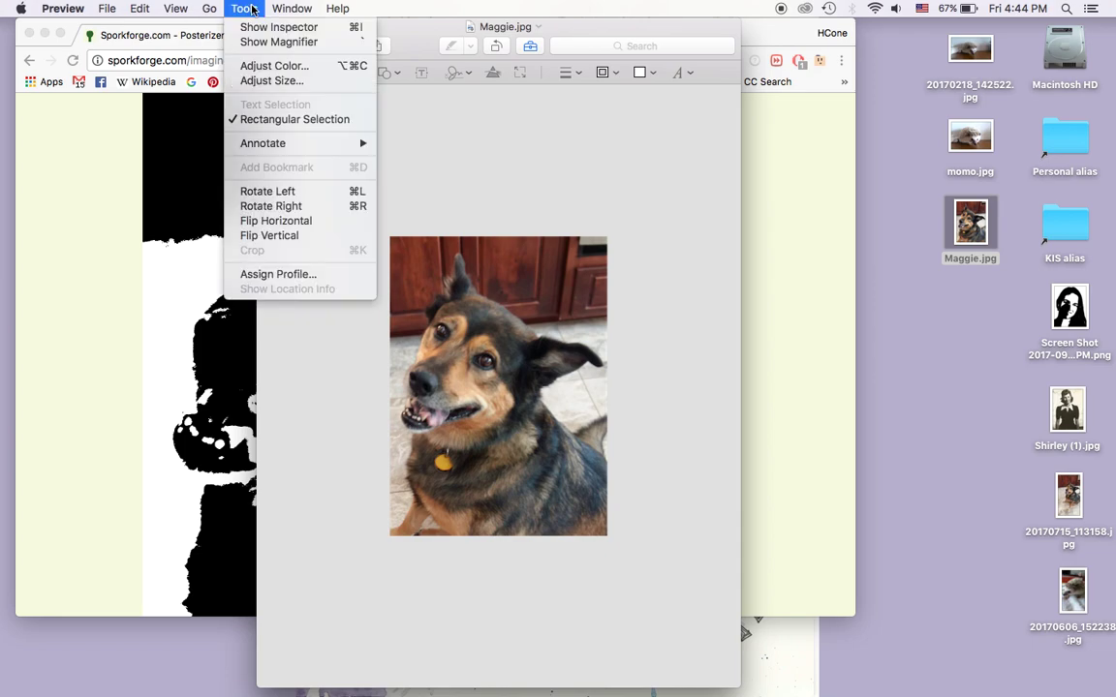
click(275, 67)
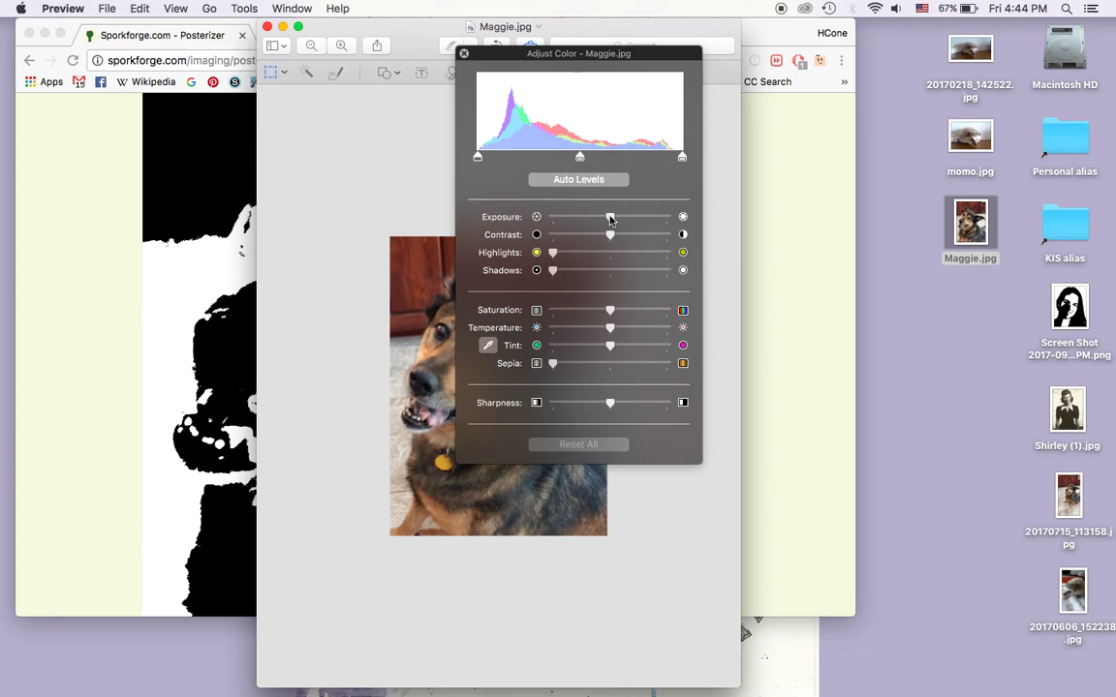
drag(611, 219, 635, 219)
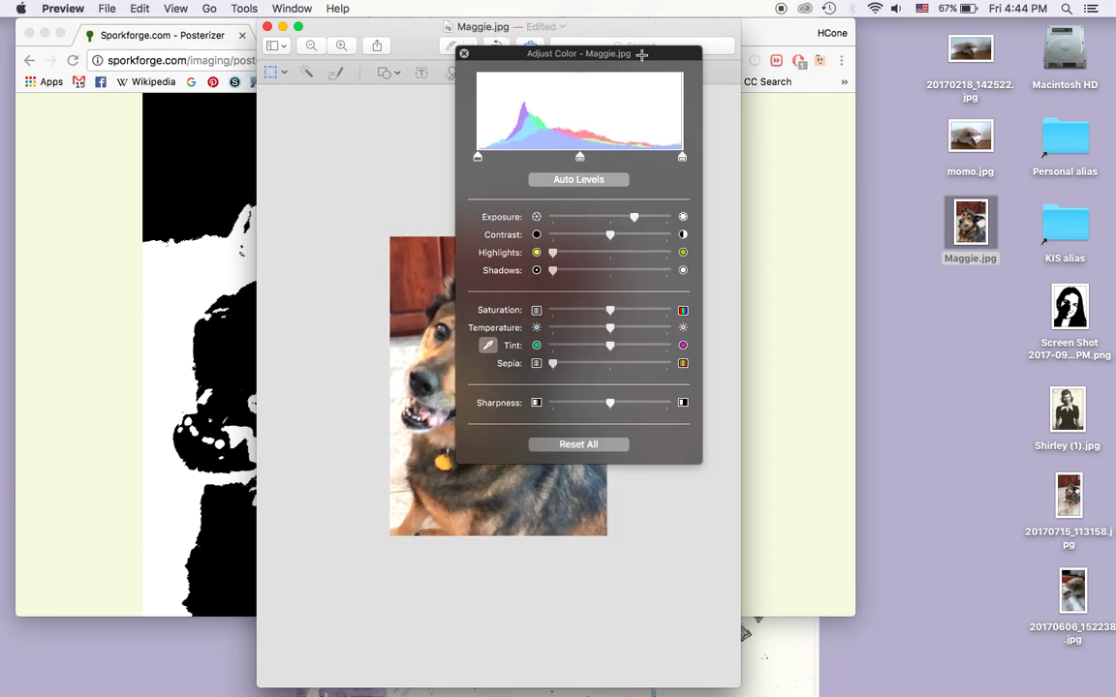
drag(641, 54, 782, 26)
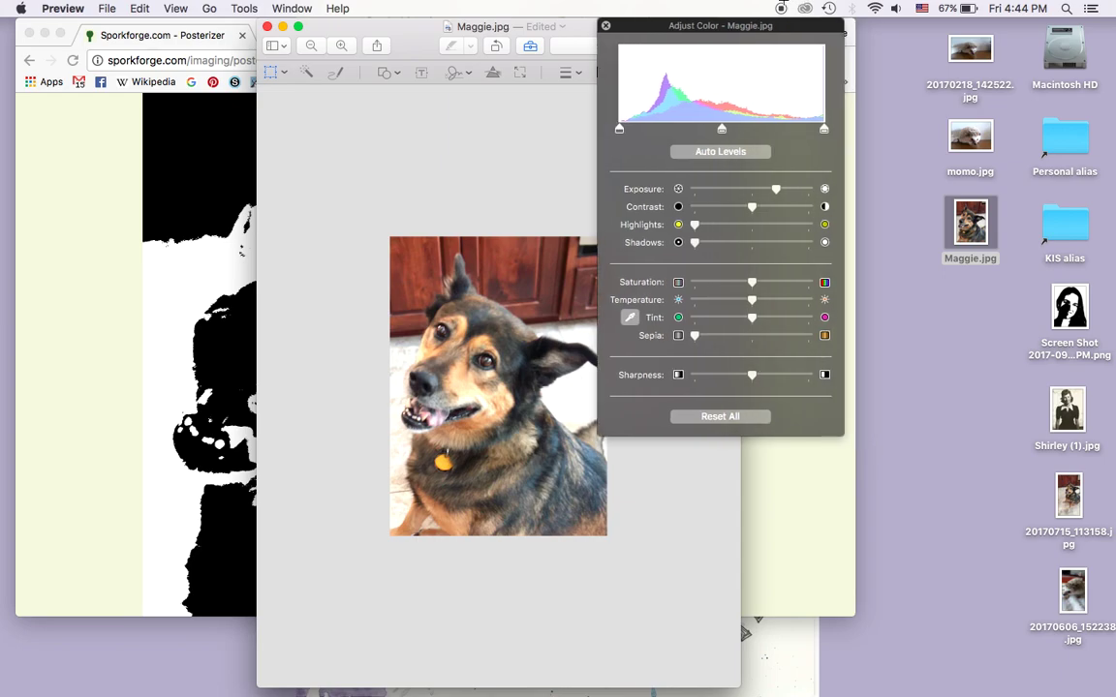
click(605, 26)
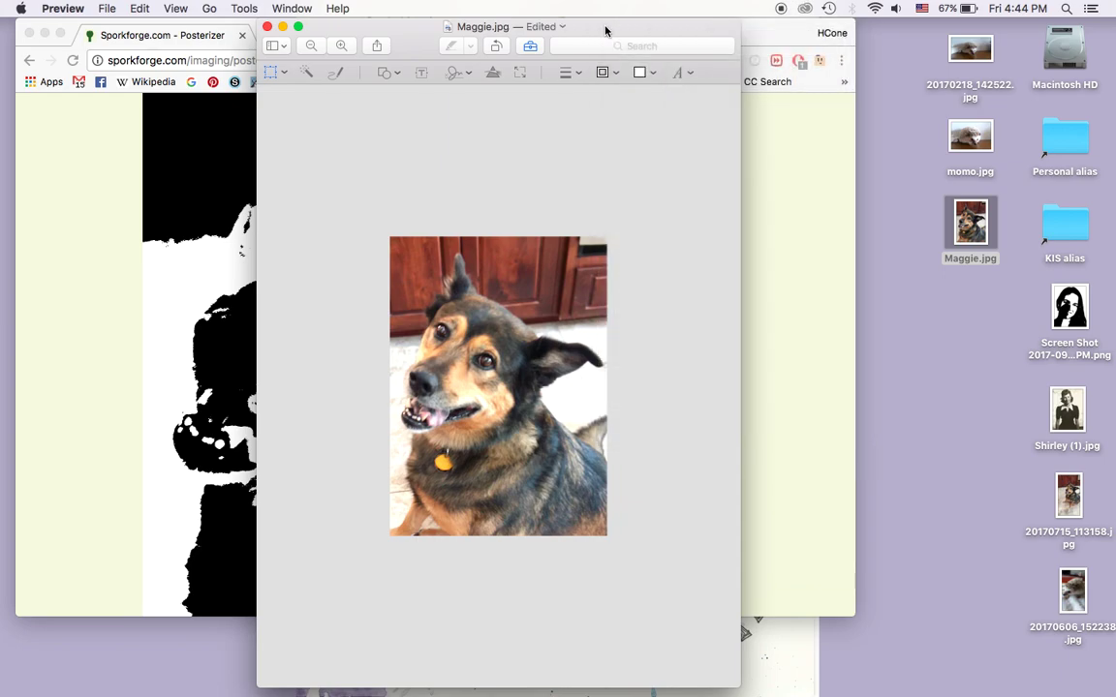
key(super+s)
Reload the brightened Maggie.jpg as the source and regenerate the 2-colour poster
click(76, 192)
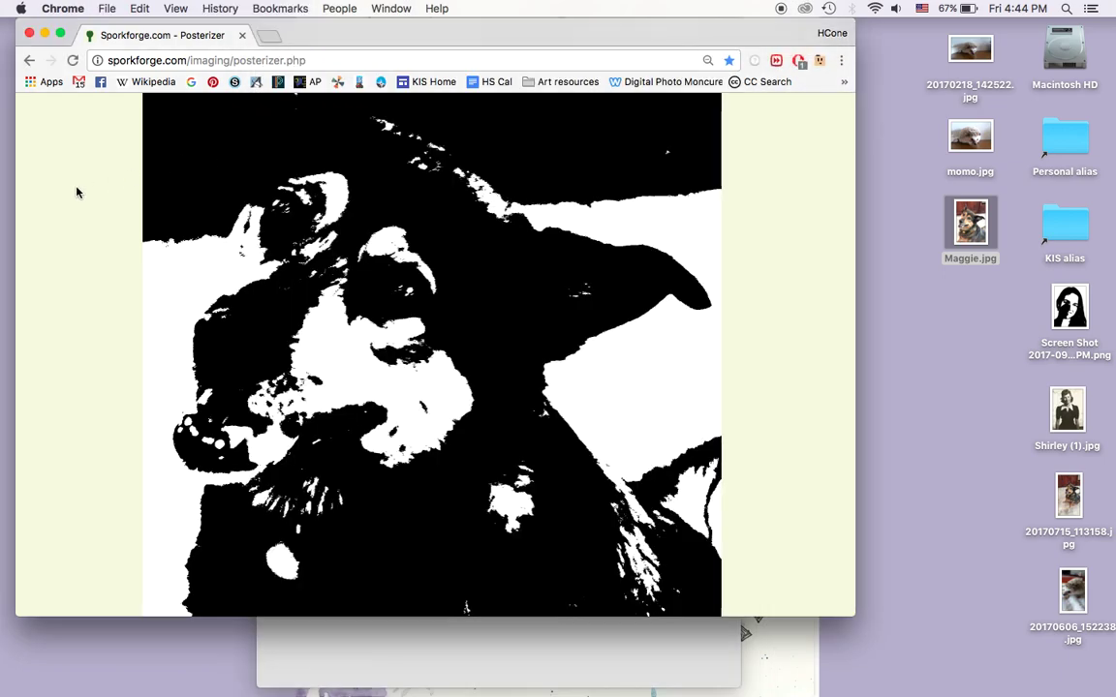
scroll(78, 189, up, 10)
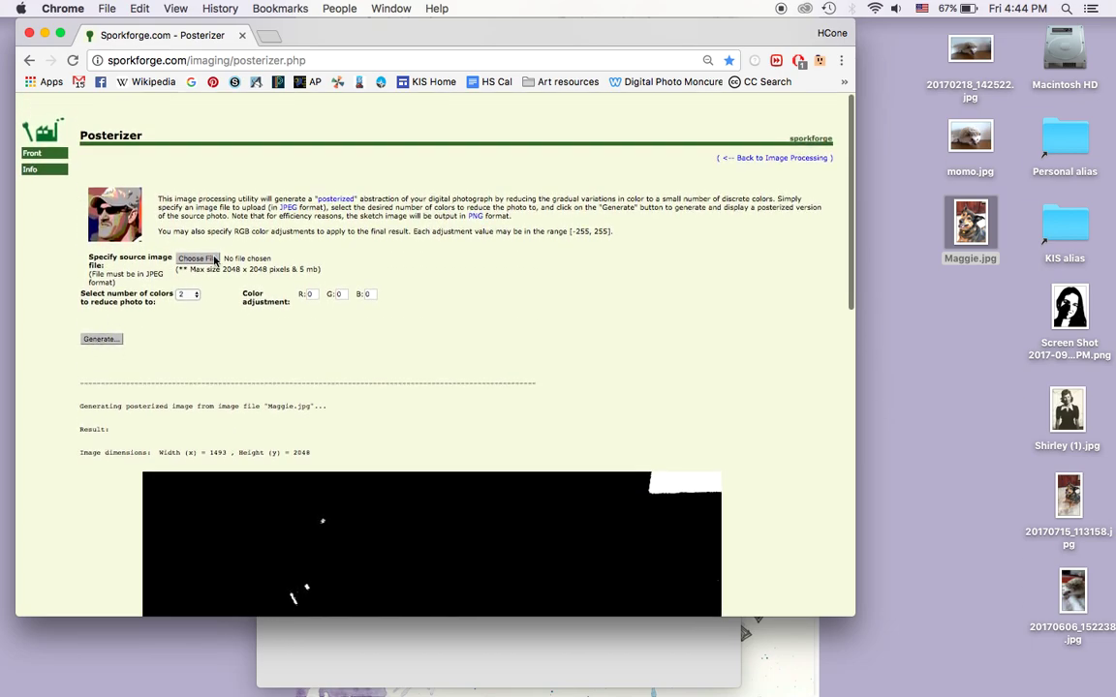
click(194, 259)
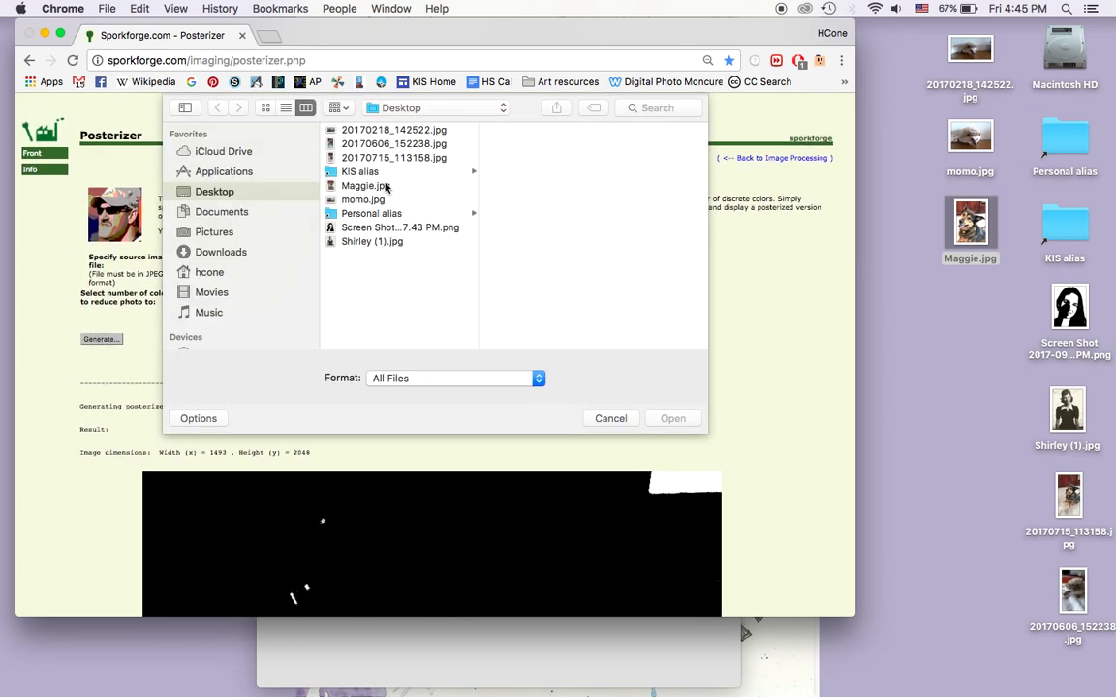
click(385, 186)
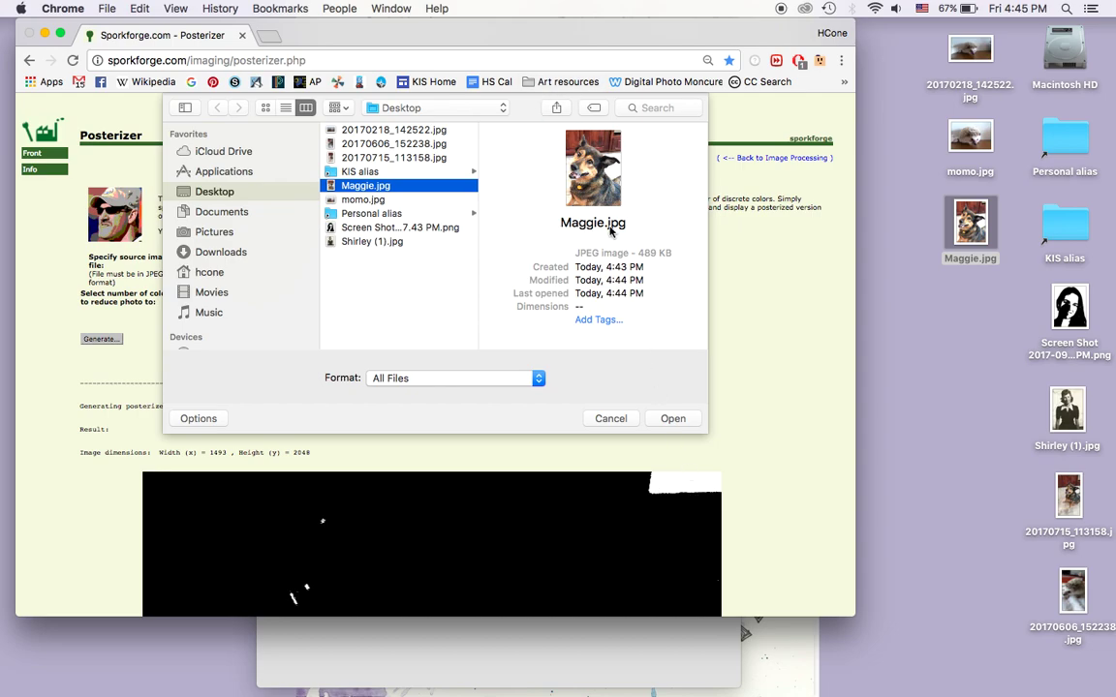
click(672, 418)
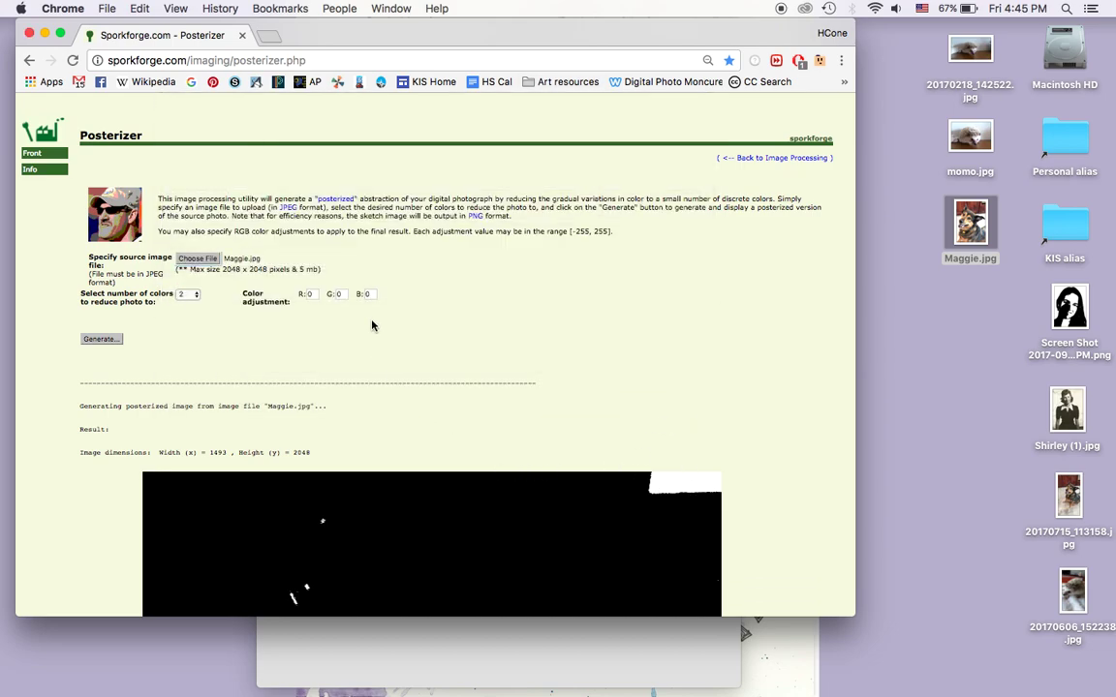
click(101, 340)
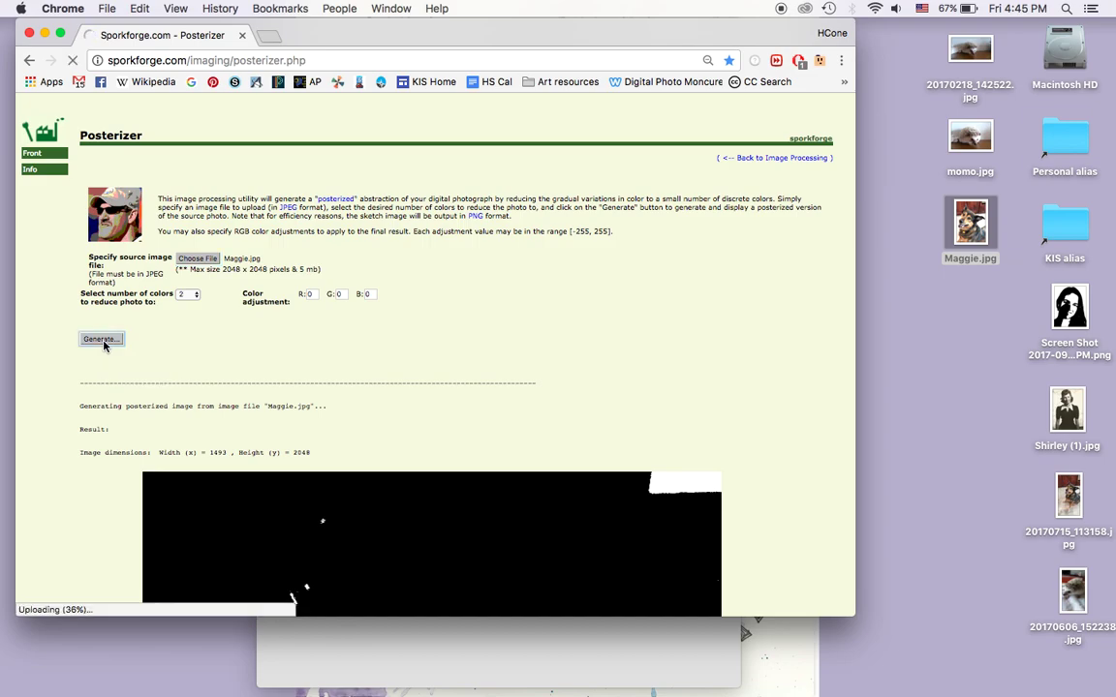
Scroll down to inspect the lighter black-and-white dog poster result
scroll(105, 346, down, 5)
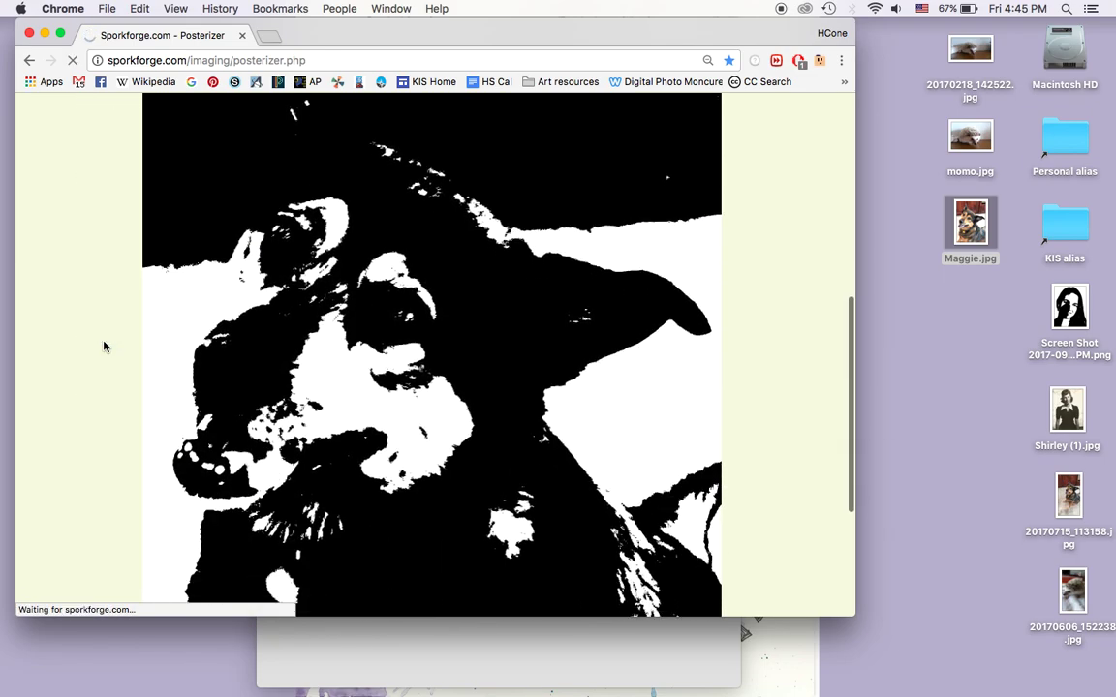
scroll(105, 346, down, 10)
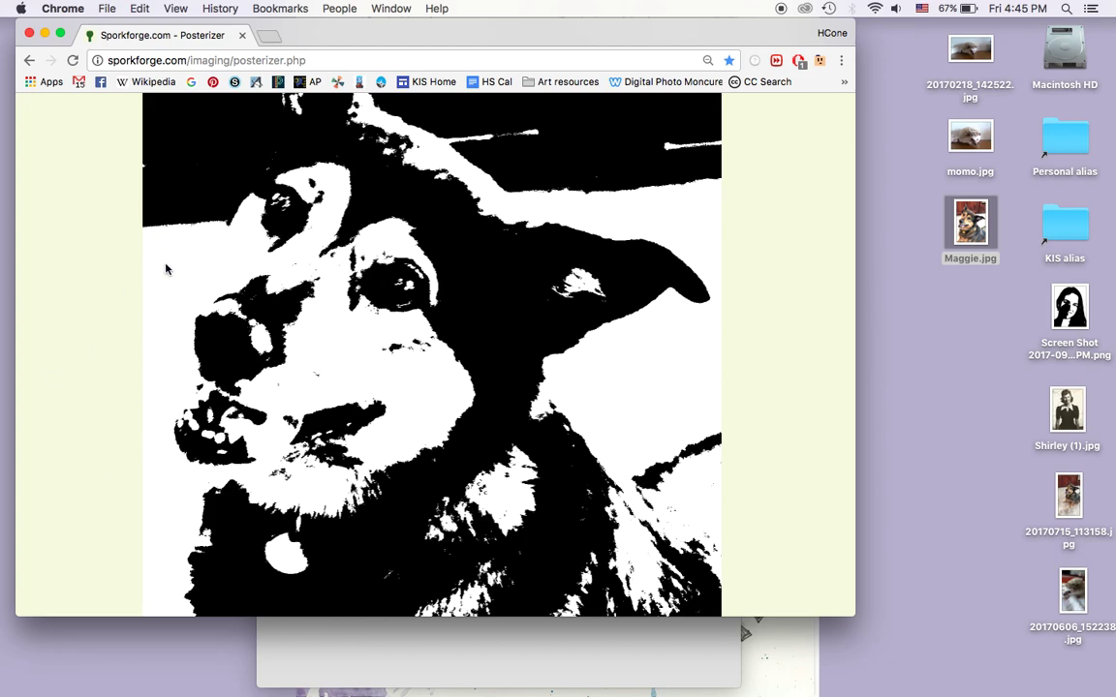
scroll(172, 271, down, 8)
scroll(173, 262, up, 10)
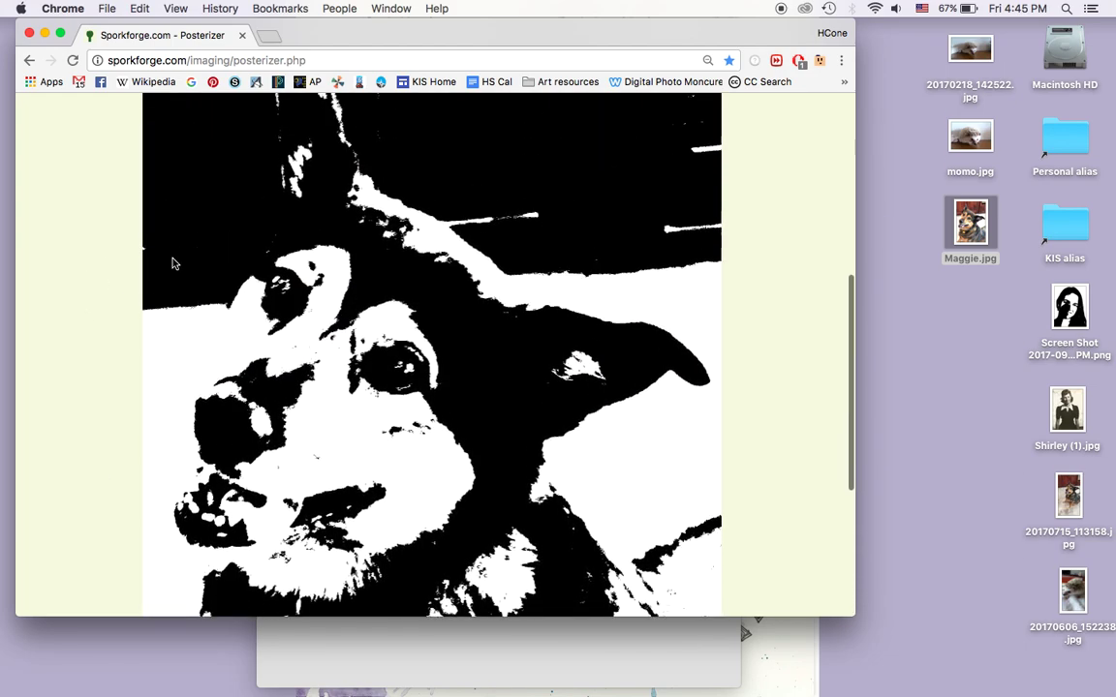
scroll(172, 262, down, 5)
scroll(172, 256, up, 5)
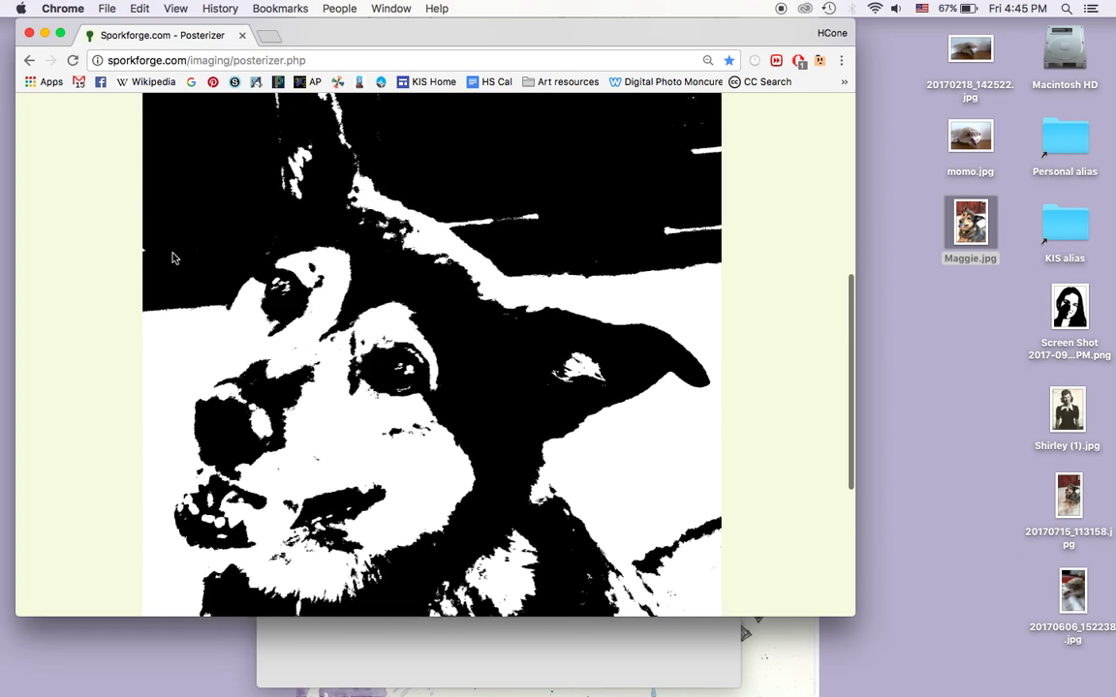
scroll(172, 258, up, 3)
scroll(172, 258, down, 5)
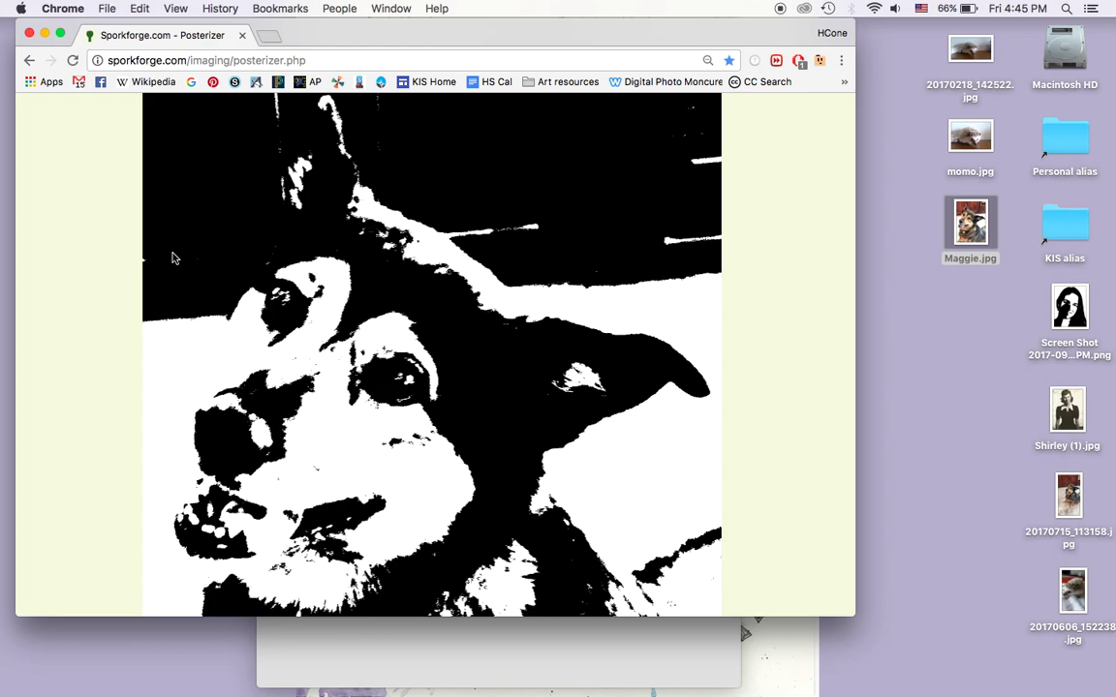
scroll(287, 320, down, 5)
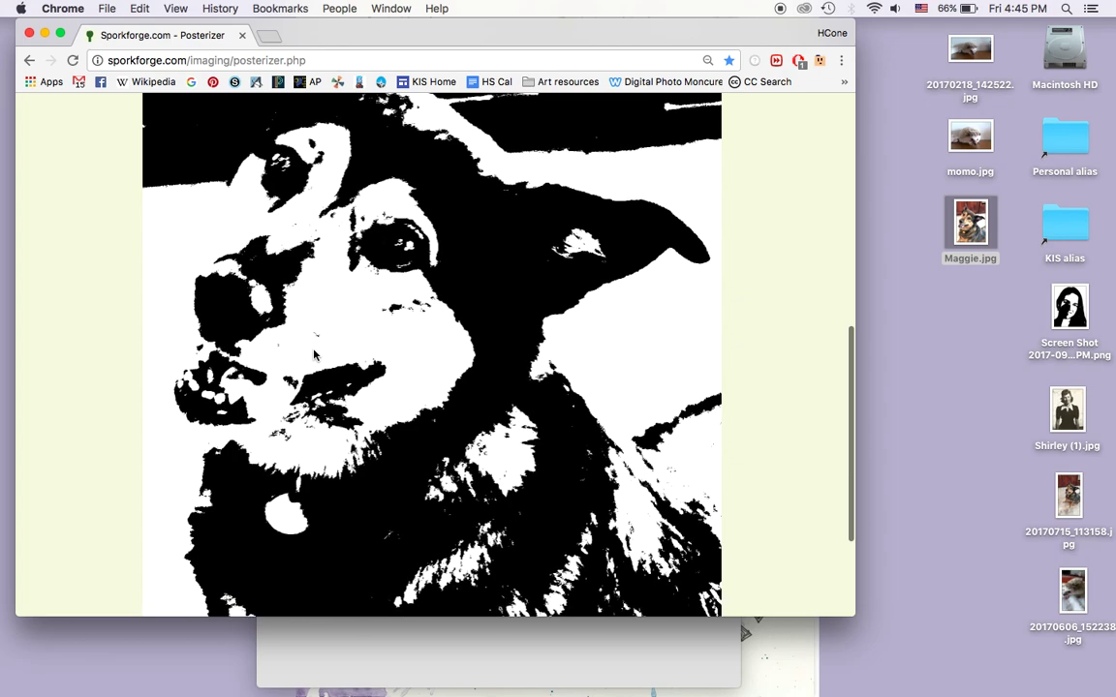
Save the posterized result image to the Desktop as maggieposter.png
right_click(378, 320)
click(433, 340)
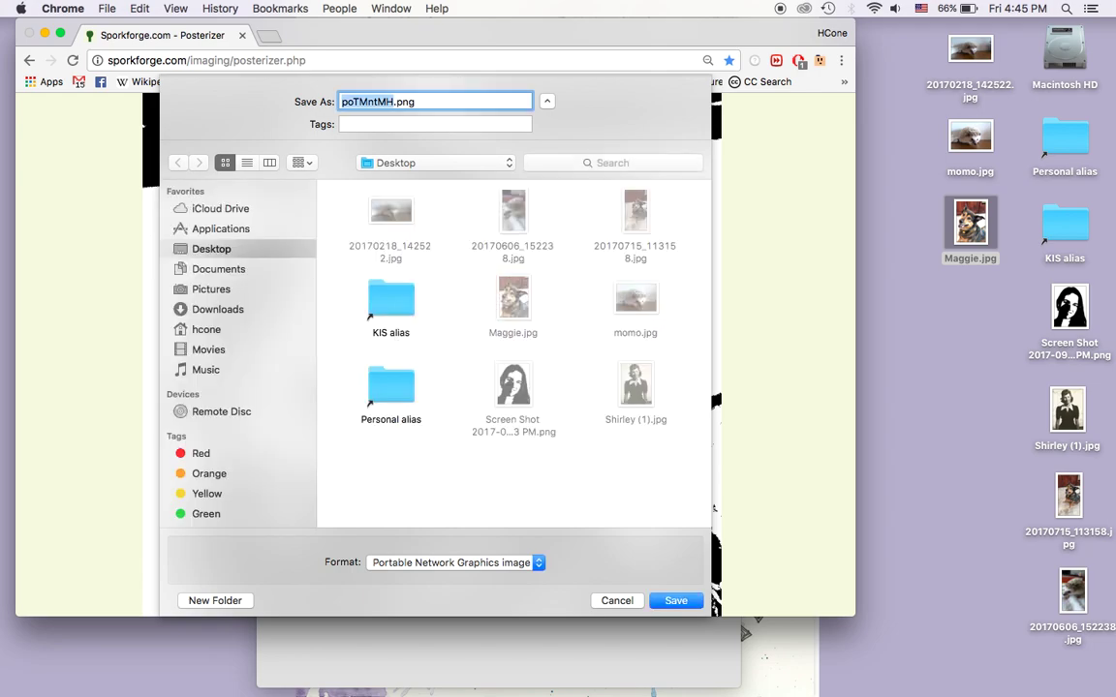
text(maggiepos)
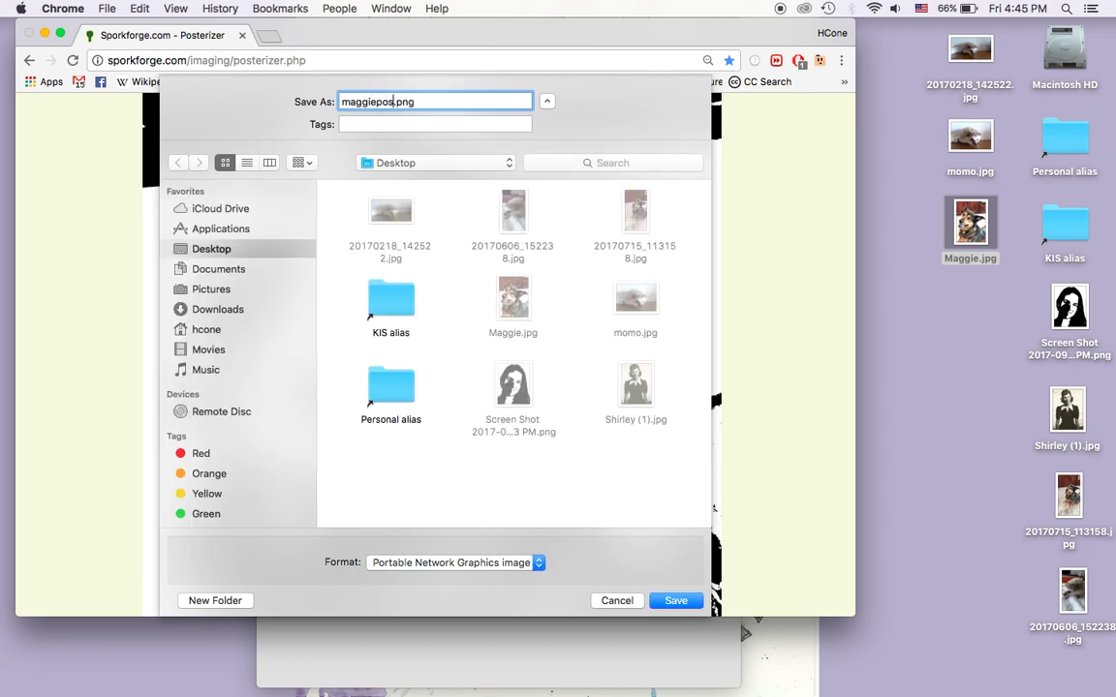
text(ter)
click(676, 601)
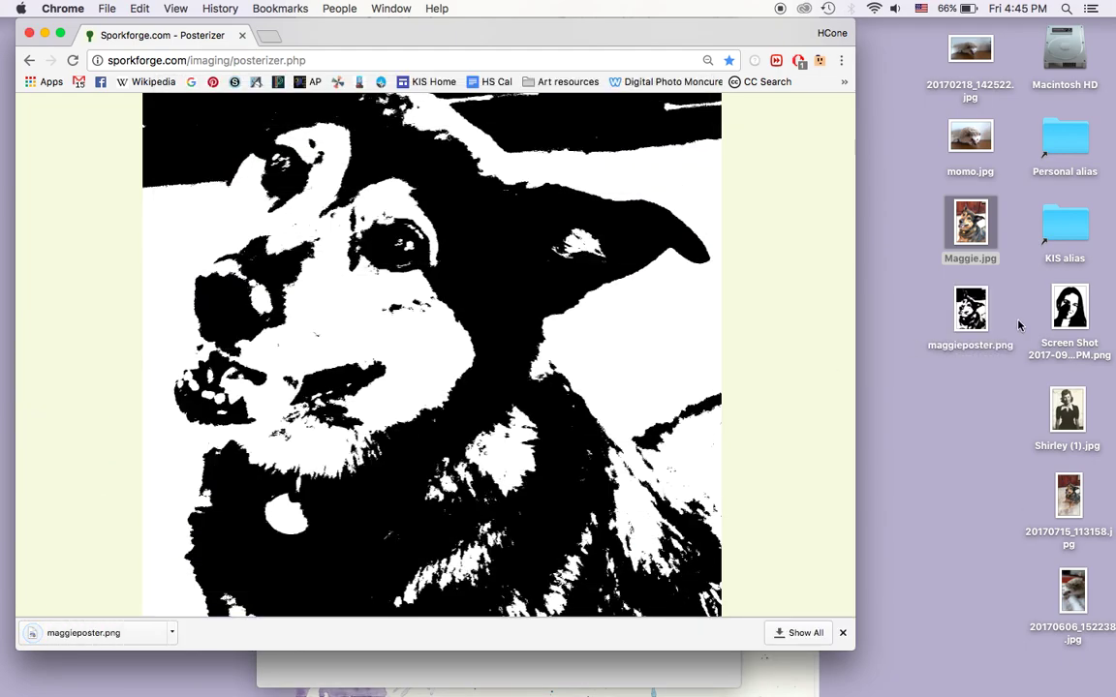
Open maggieposter.png in Preview
double_click(969, 308)
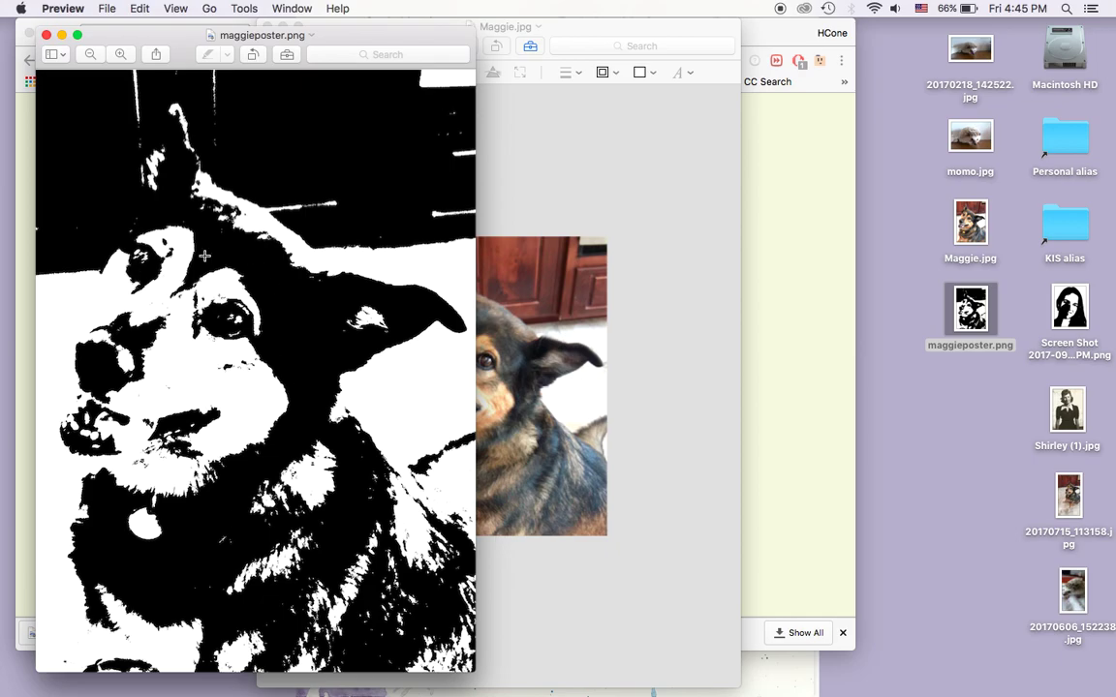
scroll(204, 256, up, 2)
scroll(193, 223, down, 5)
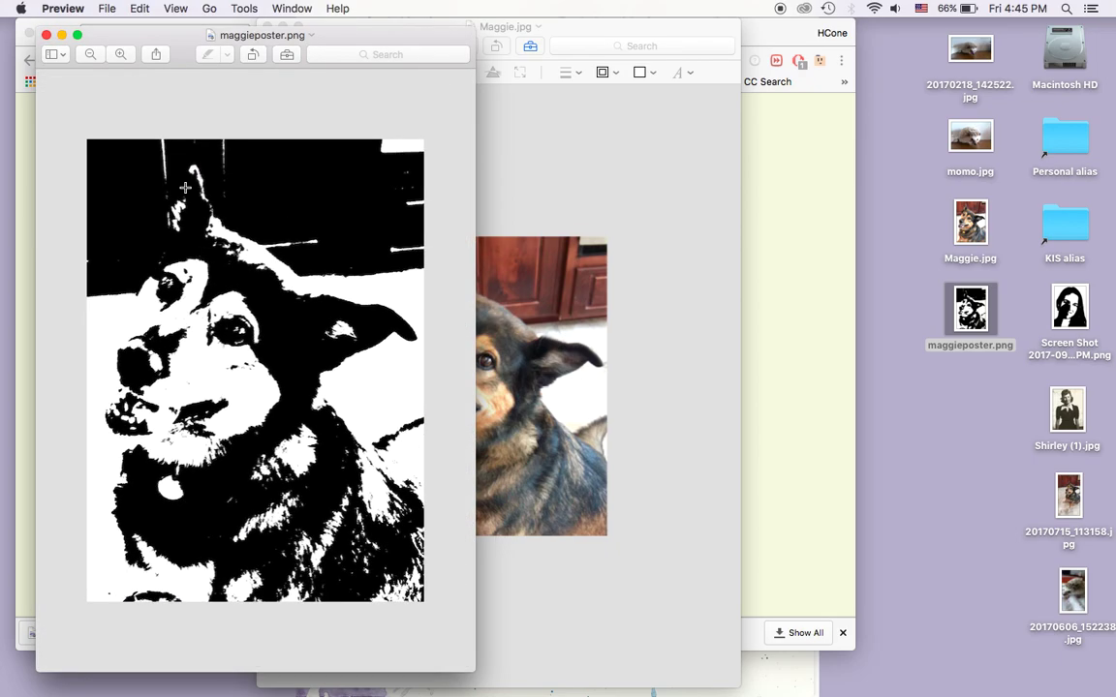
Set the print scaling to Fill Entire Paper on A4, then cancel without printing
click(108, 8)
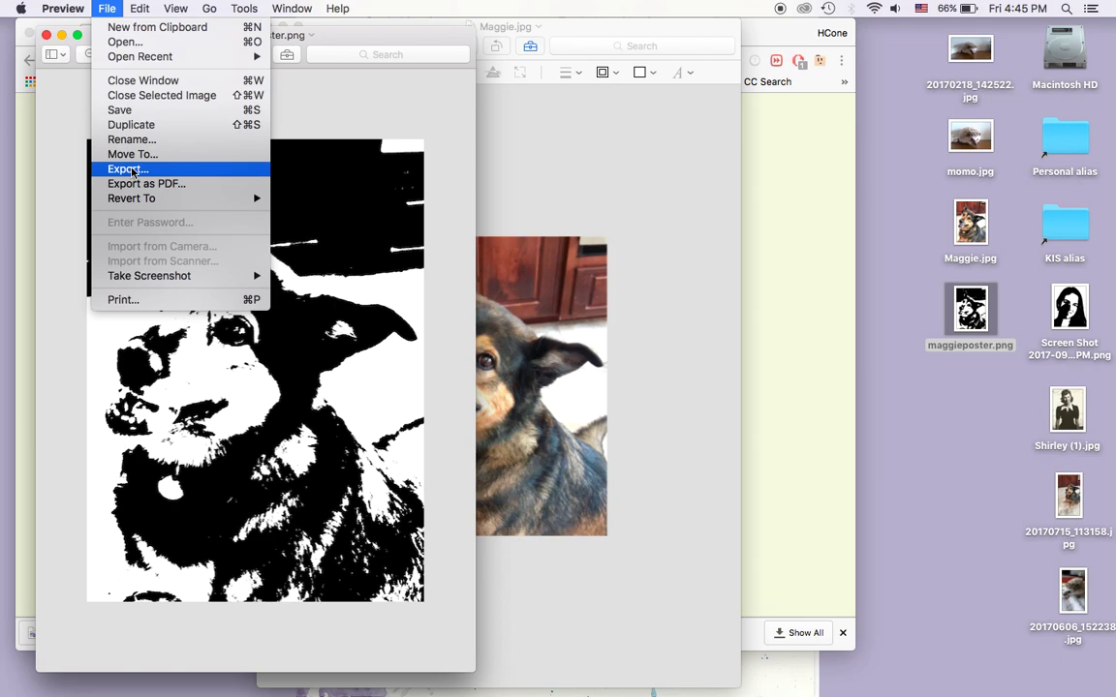
click(139, 301)
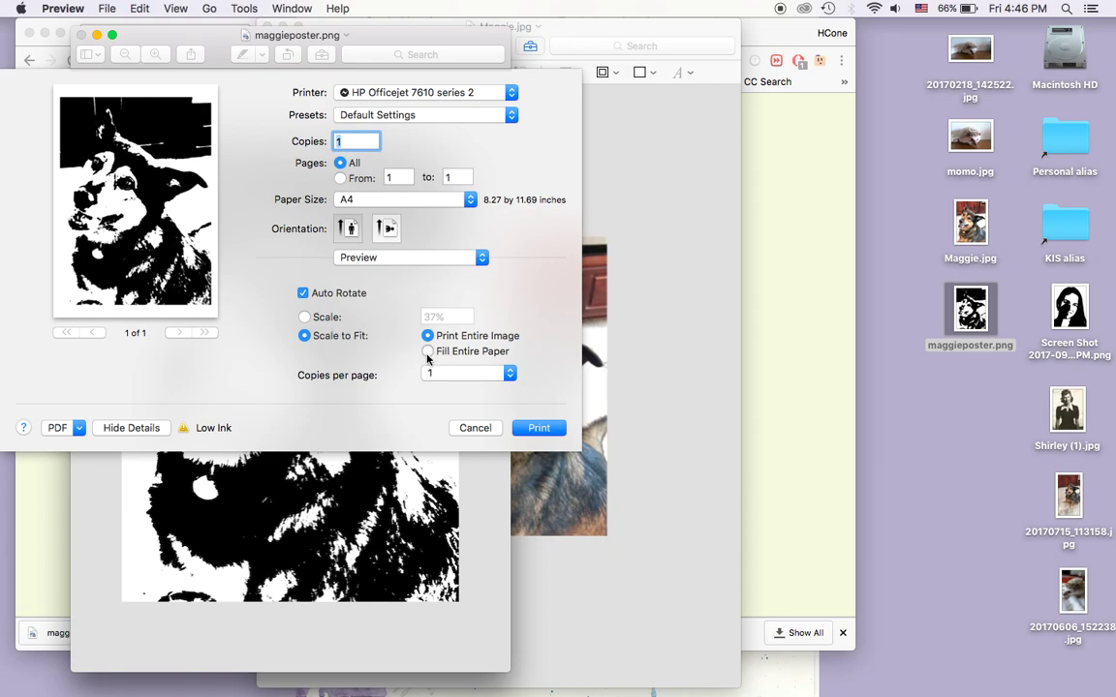
click(427, 354)
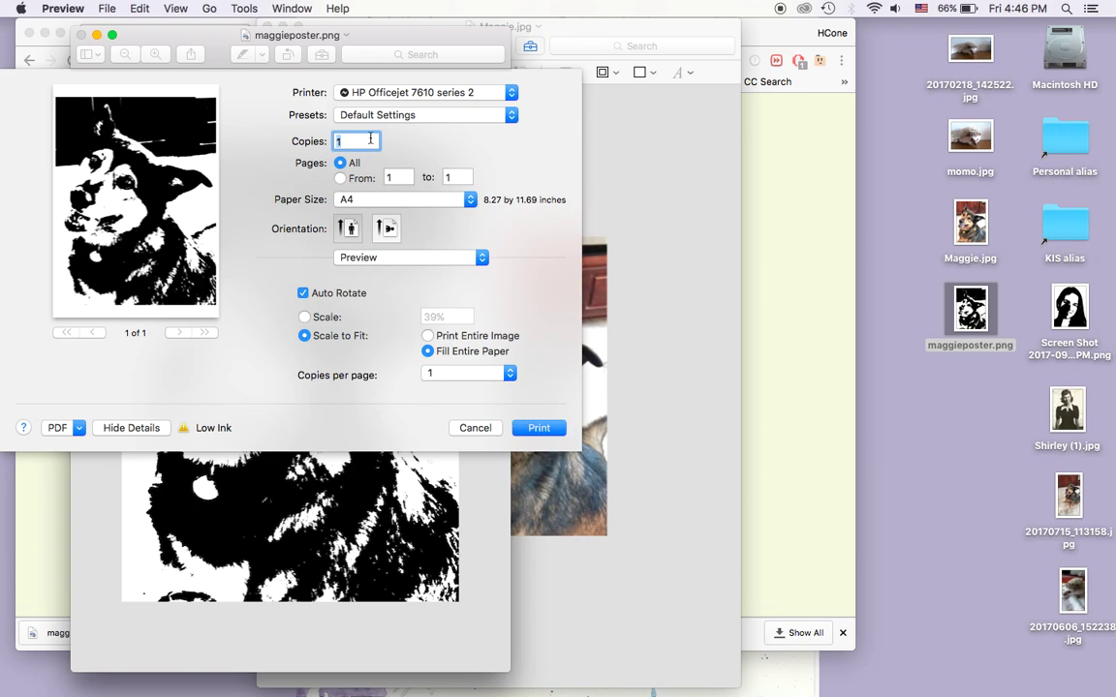
click(475, 428)
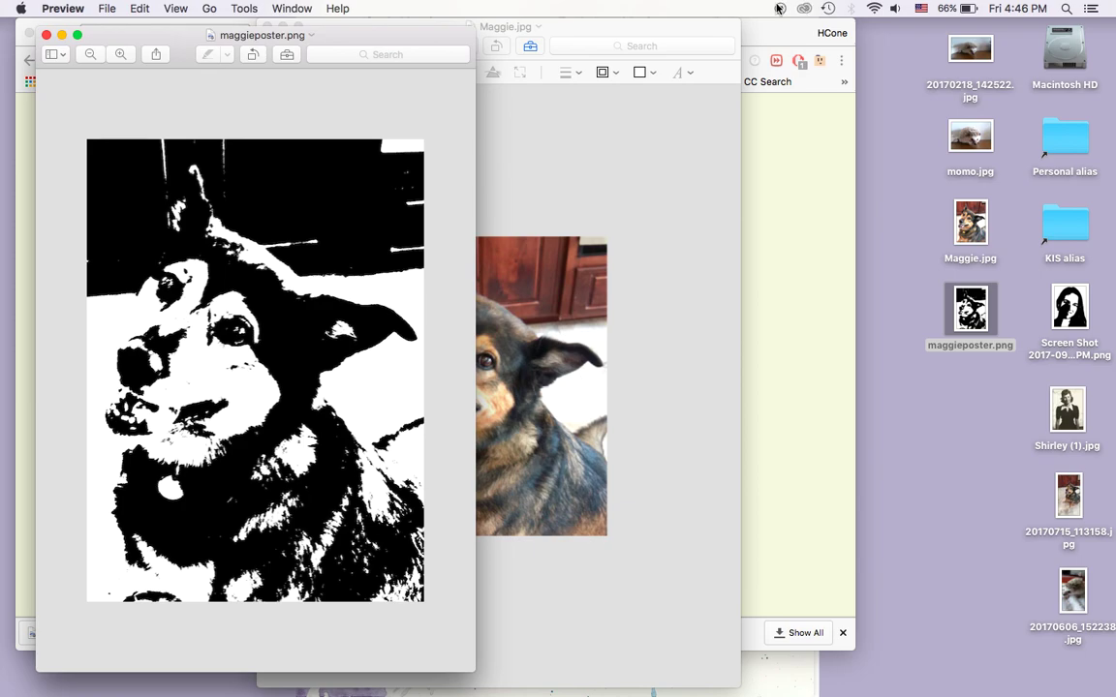